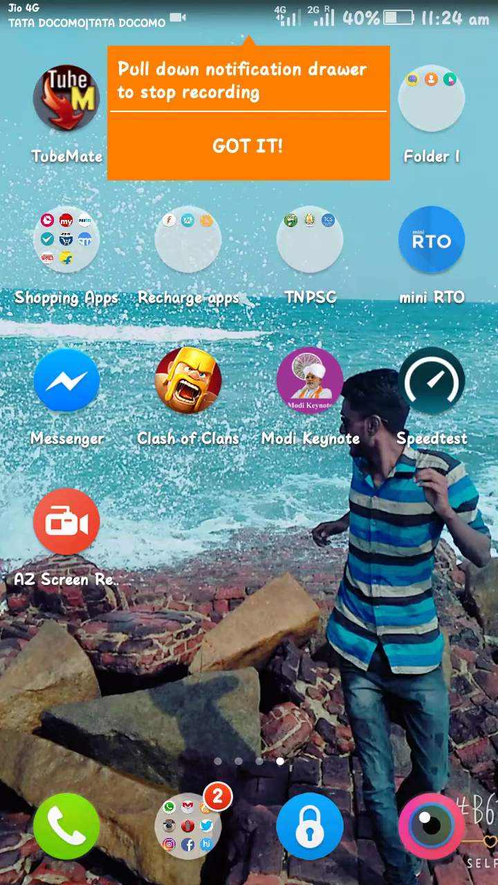
# - Dismiss the recording tip and browse home pages back to the page with Play Store
pyautogui.click(247, 146)
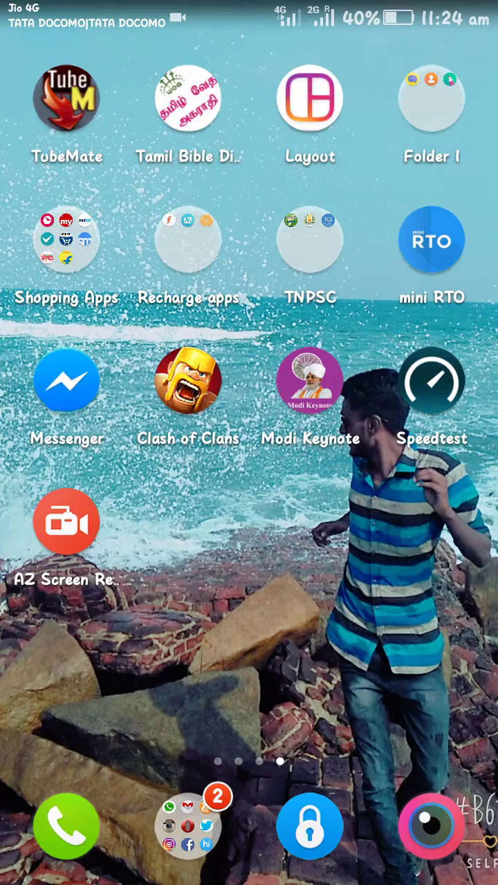
pyautogui.moveTo(103, 443); pyautogui.dragTo(415, 442)
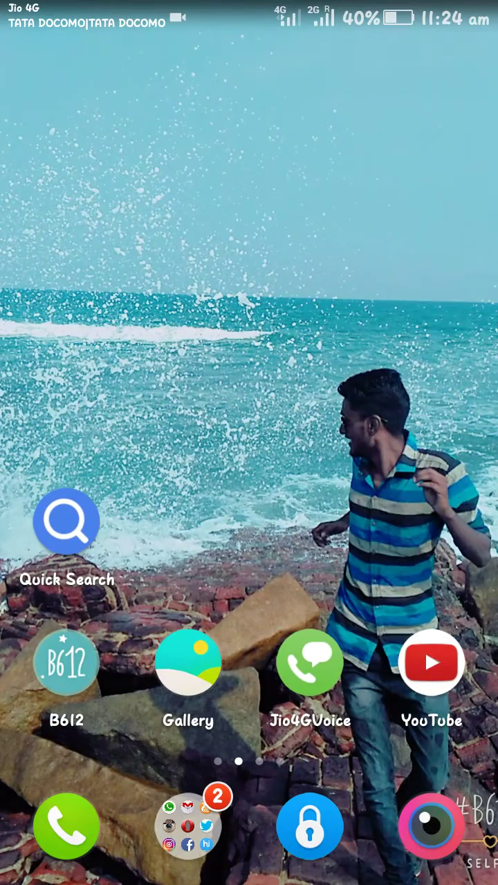
pyautogui.moveTo(103, 442)
pyautogui.mouseDown()
pyautogui.moveTo(415, 442)
pyautogui.moveTo(104, 442)
pyautogui.mouseUp()
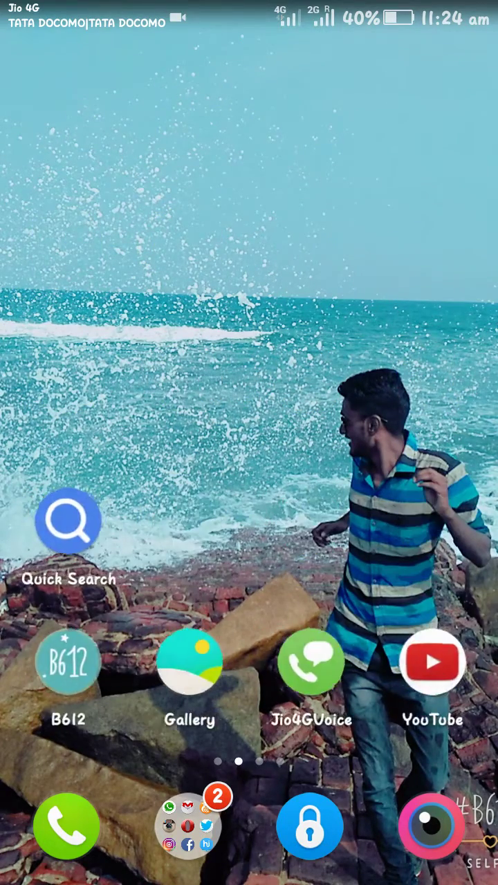
pyautogui.moveTo(415, 442)
pyautogui.mouseDown()
pyautogui.moveTo(104, 443)
pyautogui.moveTo(415, 443)
pyautogui.mouseUp()
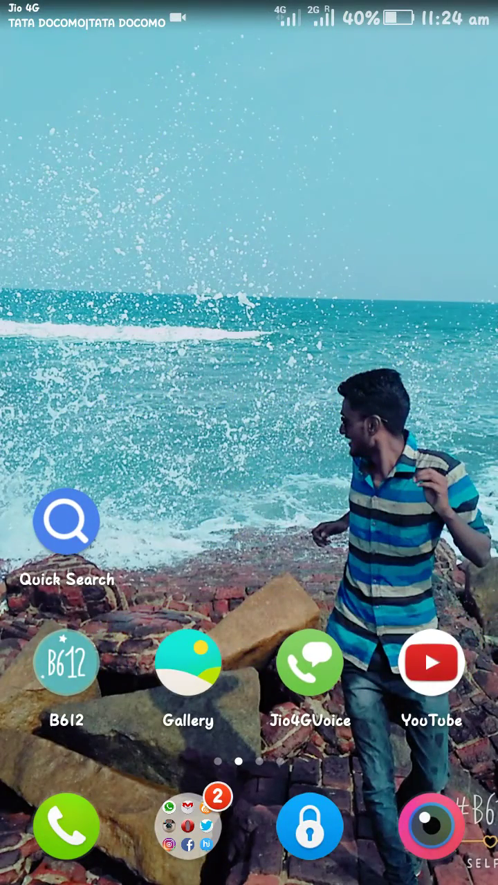
pyautogui.moveTo(104, 442); pyautogui.dragTo(415, 442)
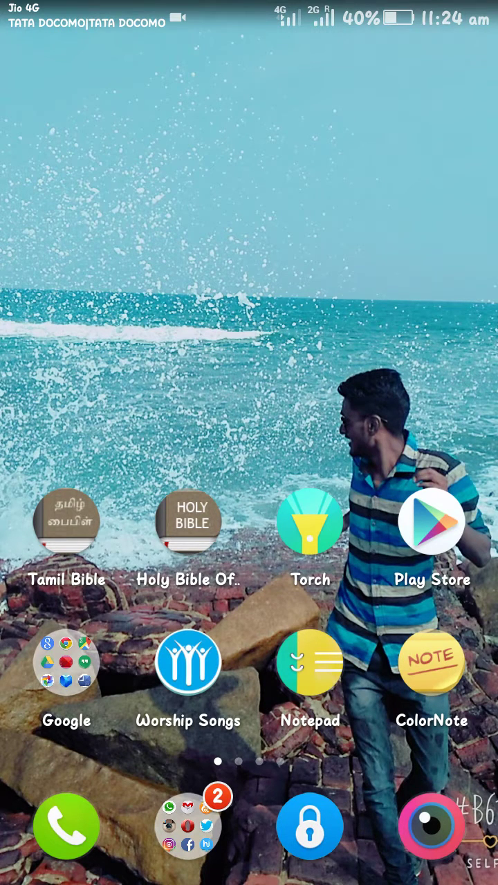
pyautogui.moveTo(415, 443); pyautogui.dragTo(104, 443)
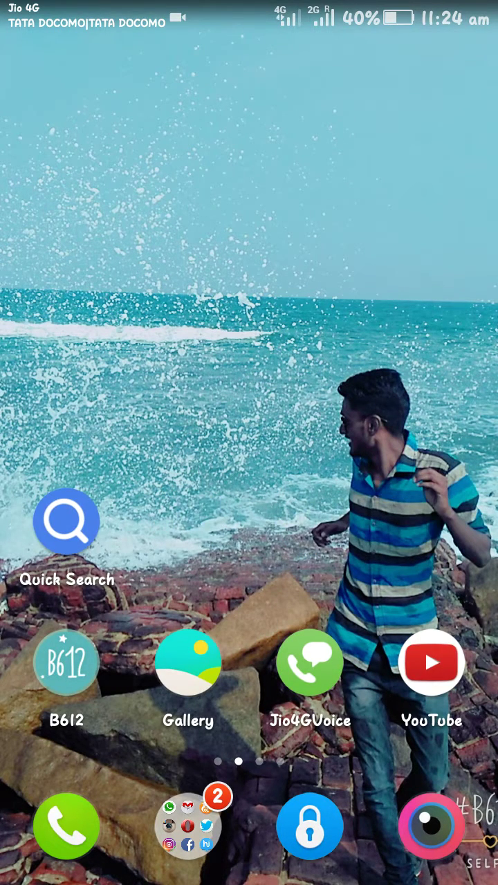
pyautogui.moveTo(415, 443); pyautogui.dragTo(104, 443)
pyautogui.moveTo(415, 442)
pyautogui.mouseDown()
pyautogui.moveTo(103, 442)
pyautogui.moveTo(415, 442)
pyautogui.mouseUp()
pyautogui.moveTo(104, 443); pyautogui.dragTo(415, 442)
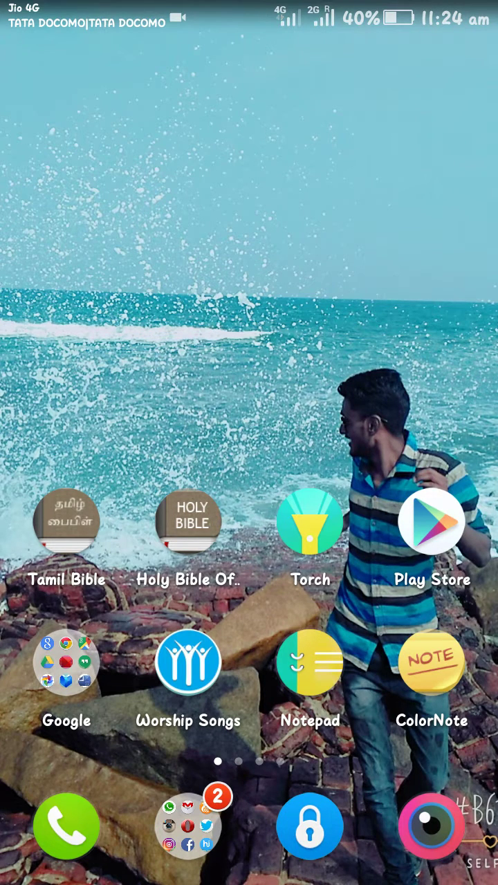
# - Search the Play Store for 'speed test' and open the Speedtest.net listing
pyautogui.click(430, 521)
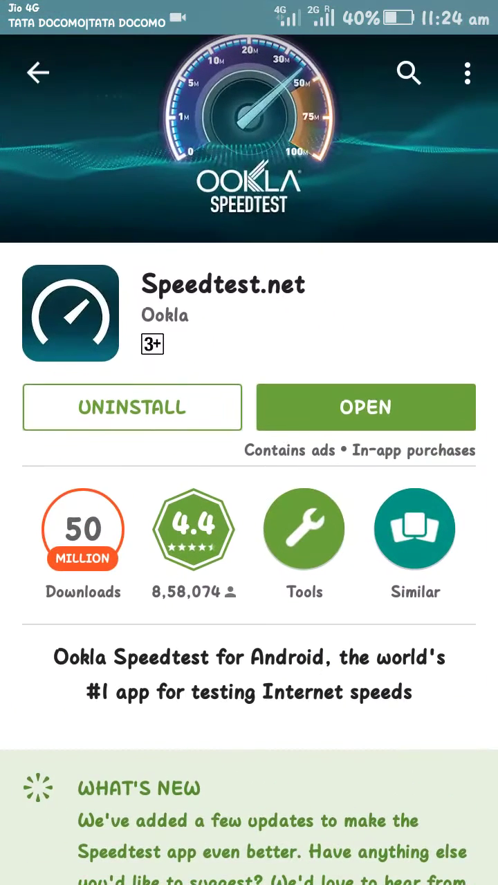
pyautogui.moveTo(249, 623)
pyautogui.mouseDown()
pyautogui.moveTo(249, 362)
pyautogui.moveTo(249, 622)
pyautogui.mouseUp()
pyautogui.click(408, 72)
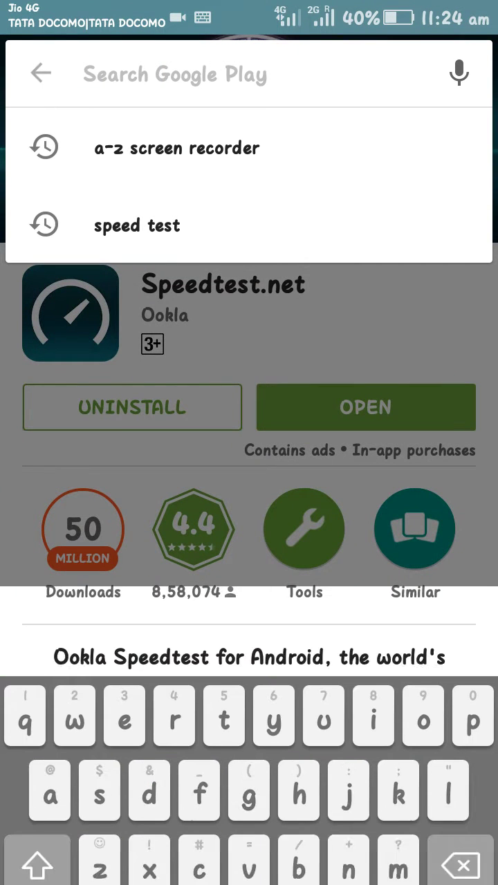
pyautogui.write('spee')
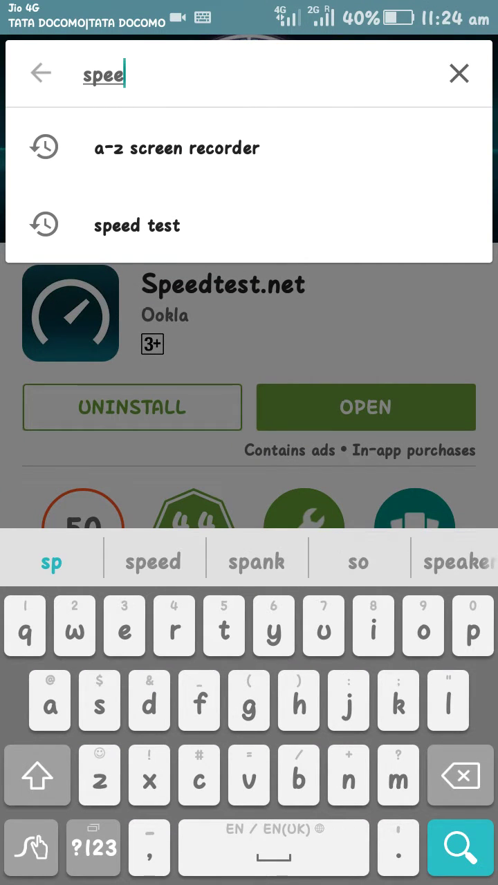
pyautogui.write('d')
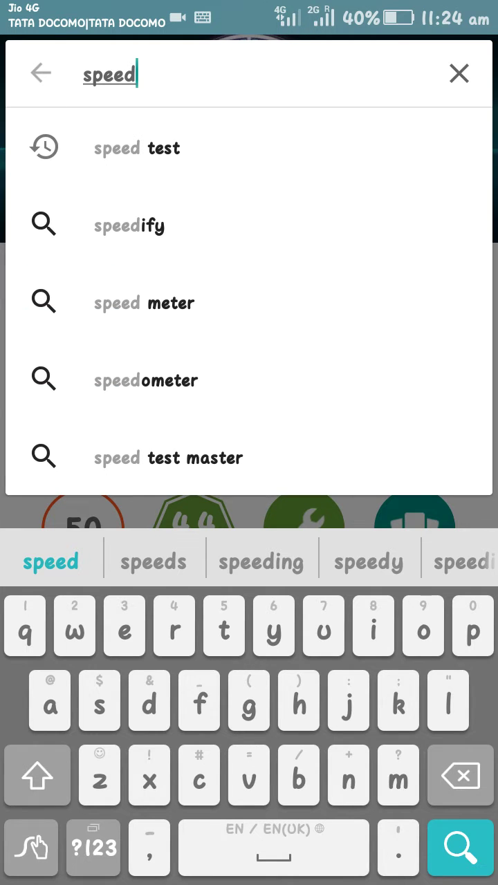
pyautogui.click(137, 148)
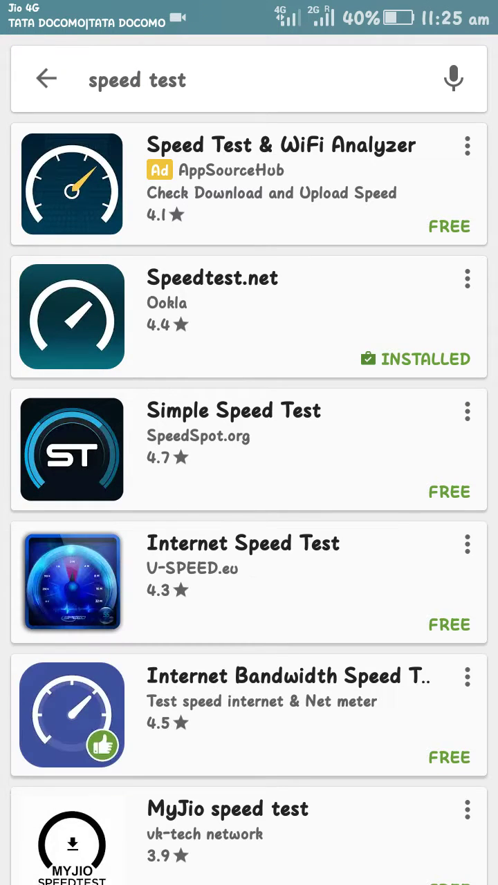
pyautogui.click(277, 311)
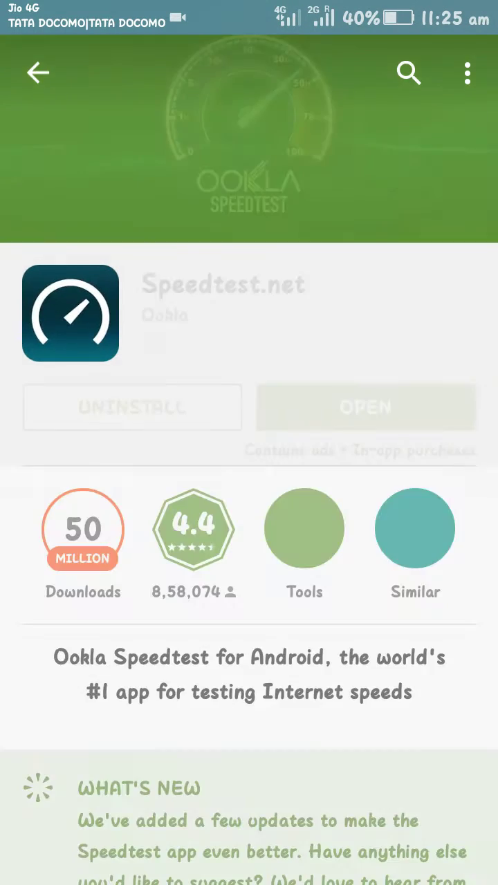
# - Read Speedtest.net's full description and return to its installed listing
pyautogui.scroll(-8, 249, 484)
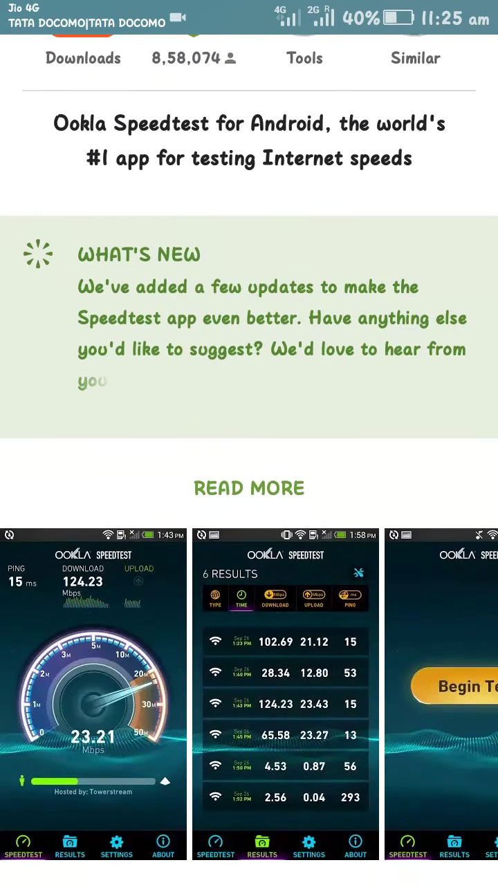
pyautogui.scroll(-3, 249, 623)
pyautogui.scroll(10, 249, 442)
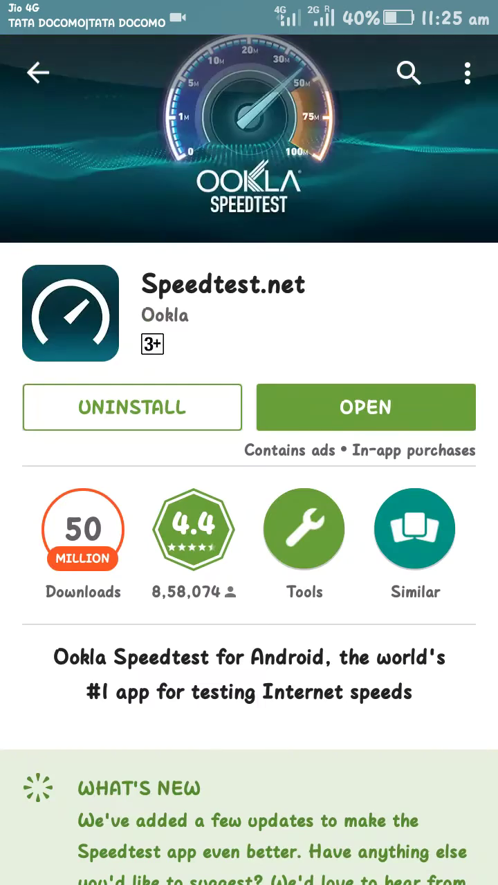
pyautogui.scroll(-6, 249, 442)
pyautogui.click(249, 652)
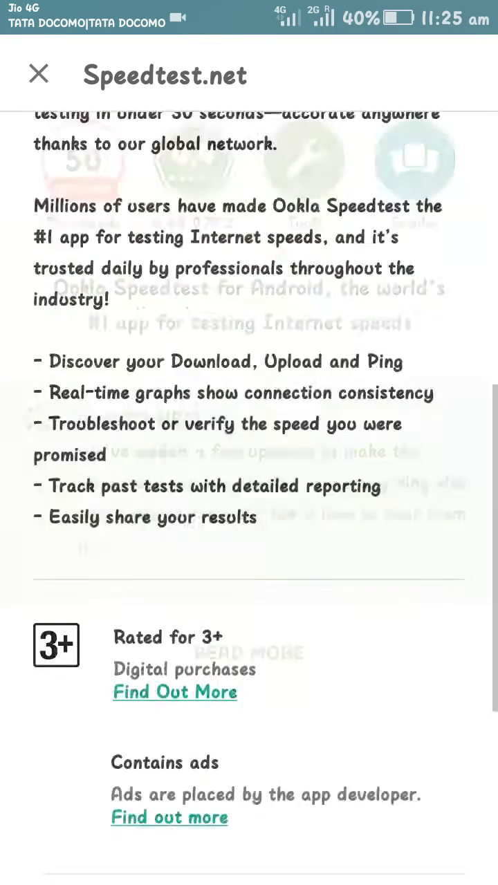
pyautogui.scroll(-10, 248, 443)
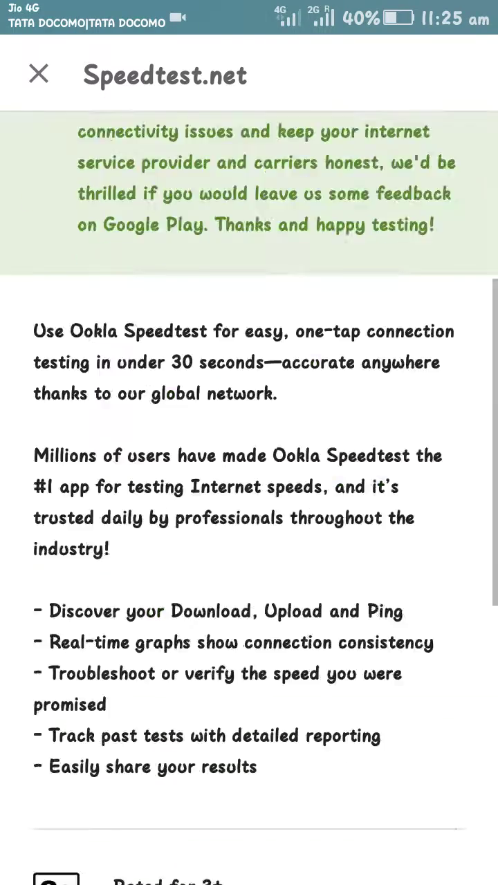
pyautogui.scroll(10, 249, 443)
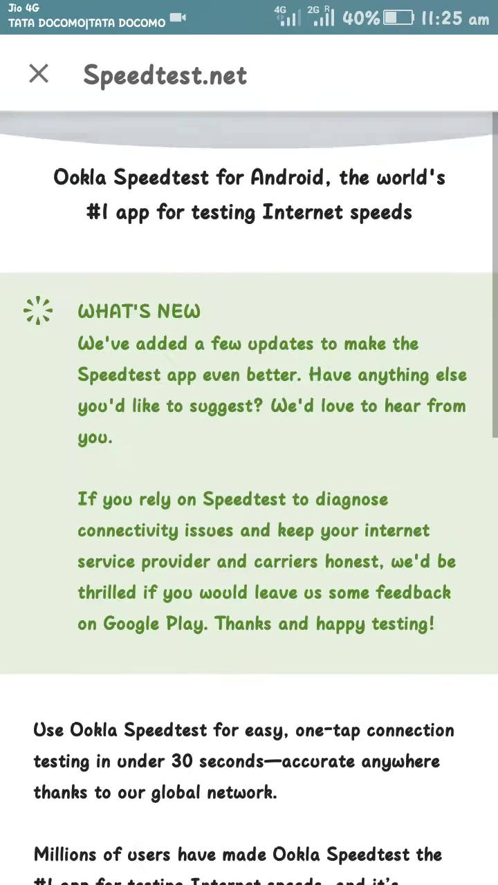
pyautogui.click(39, 73)
pyautogui.scroll(2, 249, 443)
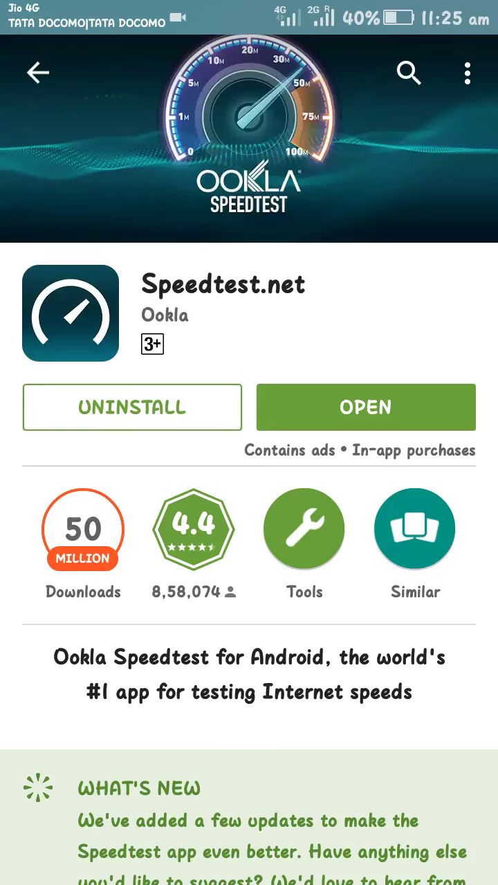
# - Run a new Speedtest test: 88 ms ping, 4.63 Mbps down, 0.64 Mbps up
pyautogui.press('Home')
pyautogui.moveTo(249, 6); pyautogui.dragTo(249, 553)
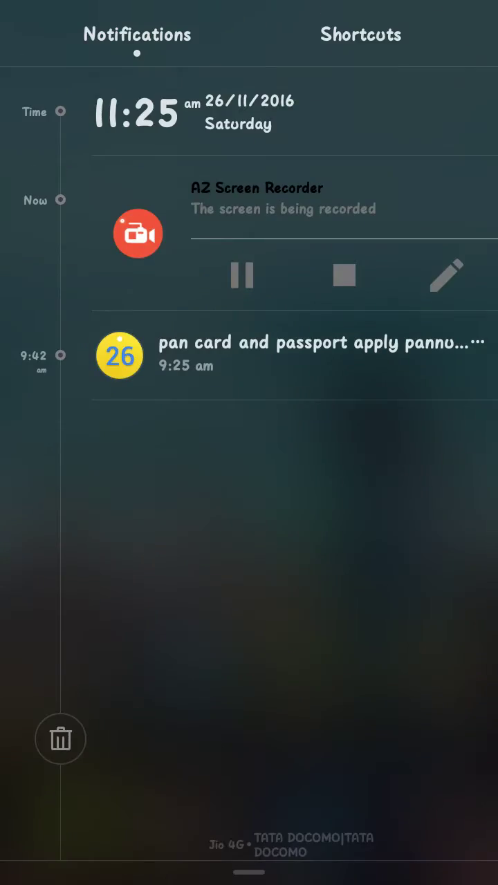
pyautogui.moveTo(249, 691); pyautogui.dragTo(249, 139)
pyautogui.moveTo(415, 484); pyautogui.dragTo(104, 484)
pyautogui.moveTo(415, 484); pyautogui.dragTo(104, 484)
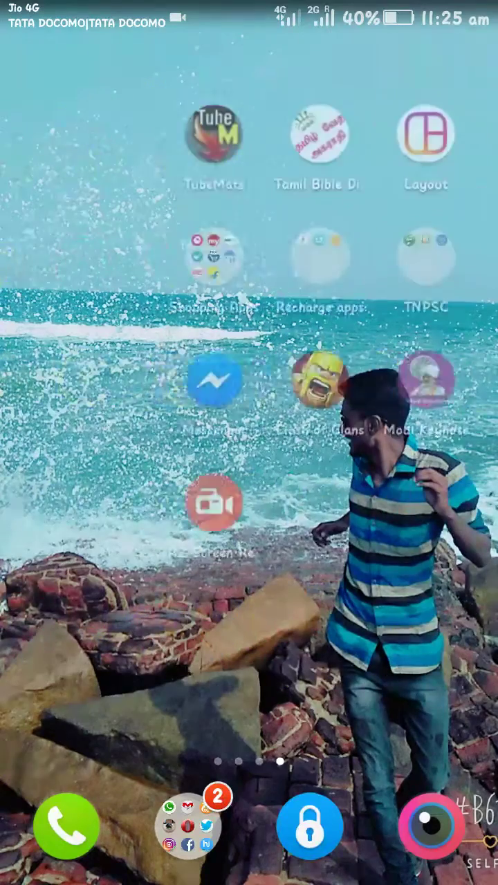
pyautogui.click(431, 380)
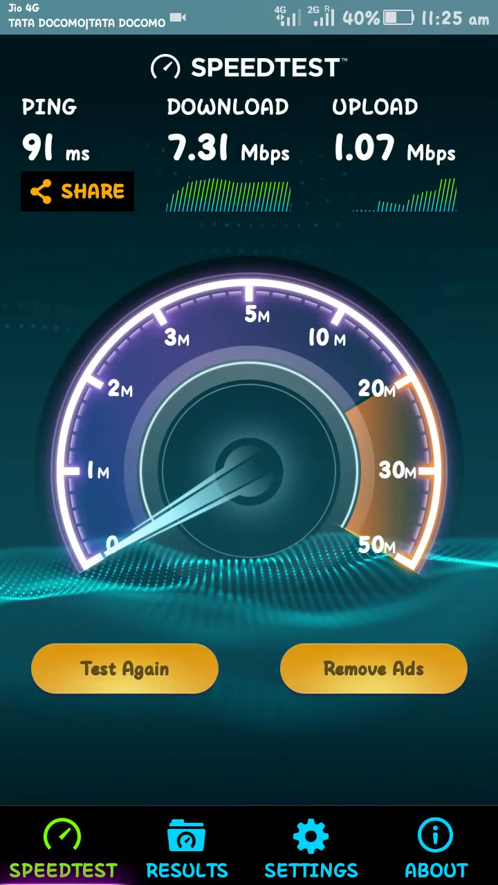
pyautogui.click(124, 669)
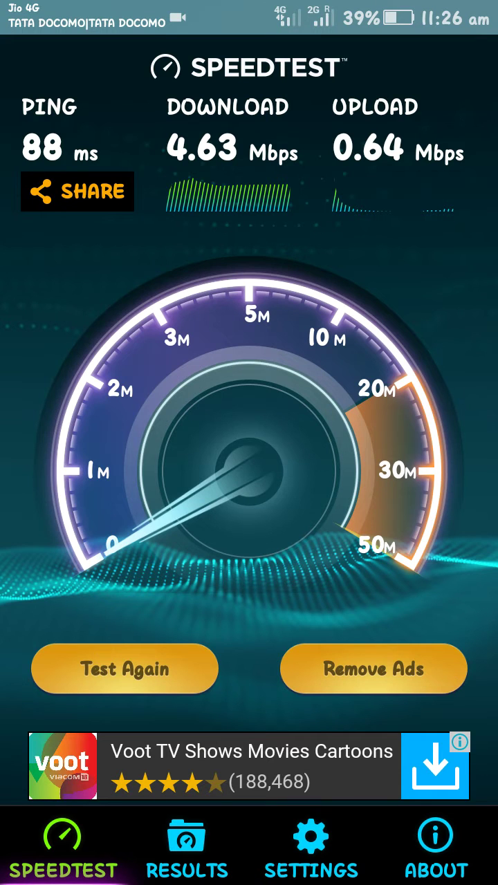
# - Open the phone's Settings and go to Mobile network settings
pyautogui.press('Home')
pyautogui.moveTo(249, 4); pyautogui.dragTo(248, 623)
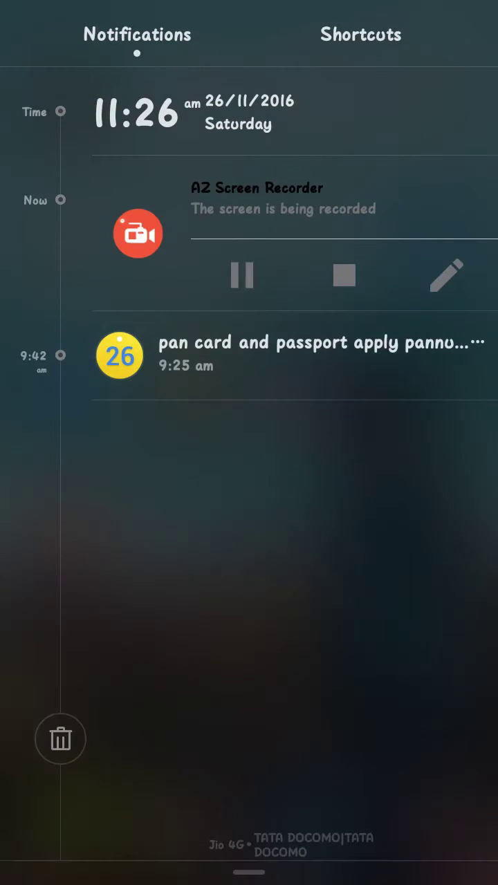
pyautogui.click(360, 34)
pyautogui.click(429, 126)
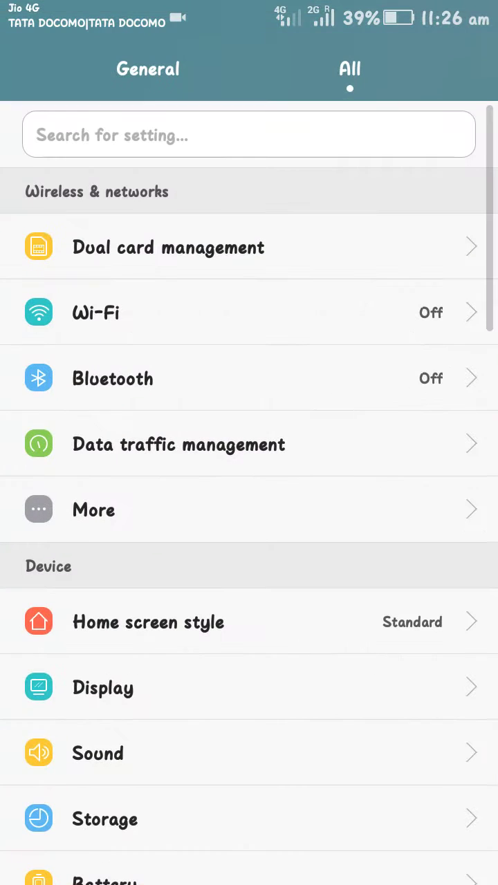
pyautogui.scroll(-2, 248, 484)
pyautogui.scroll(2, 249, 484)
pyautogui.moveTo(276, 484); pyautogui.dragTo(249, 484)
pyautogui.click(138, 510)
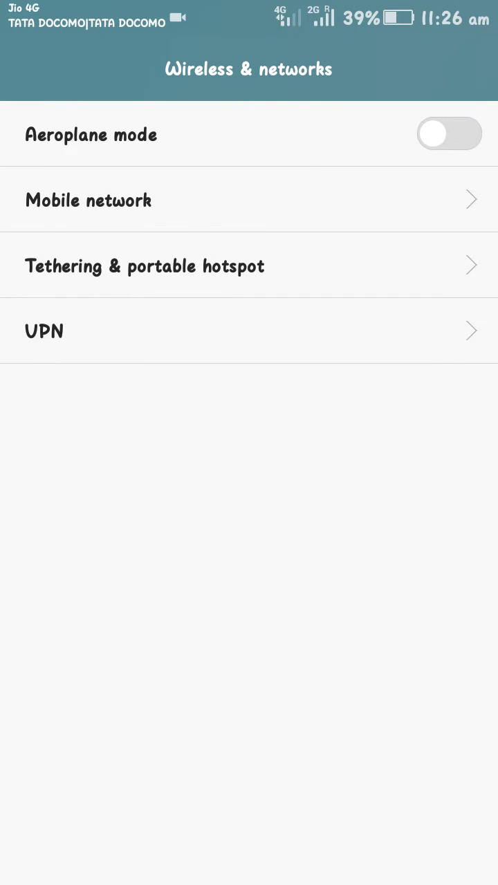
pyautogui.click(89, 200)
# - Open Card 1's access point names and inspect the Jionet APN's details
pyautogui.scroll(-3, 249, 484)
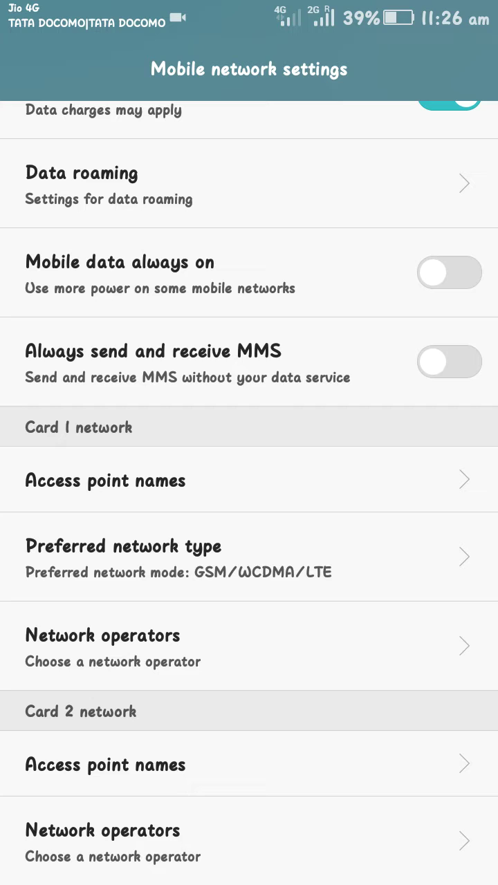
pyautogui.click(105, 480)
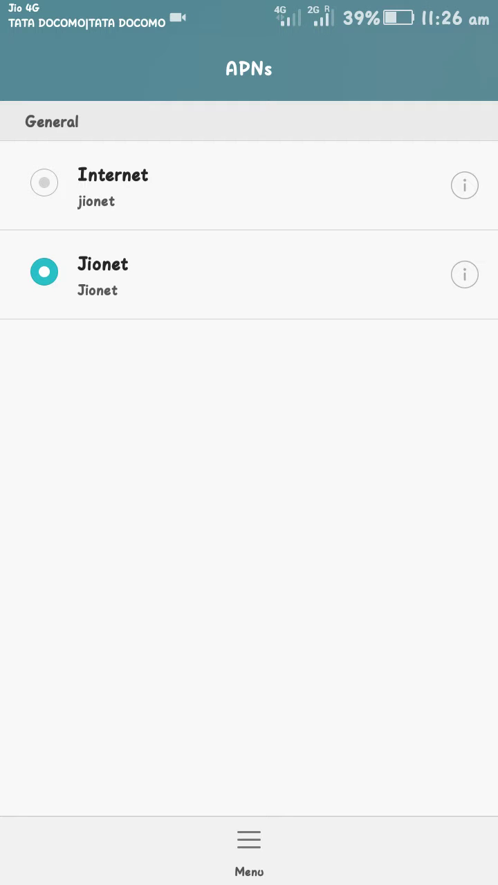
pyautogui.click(465, 275)
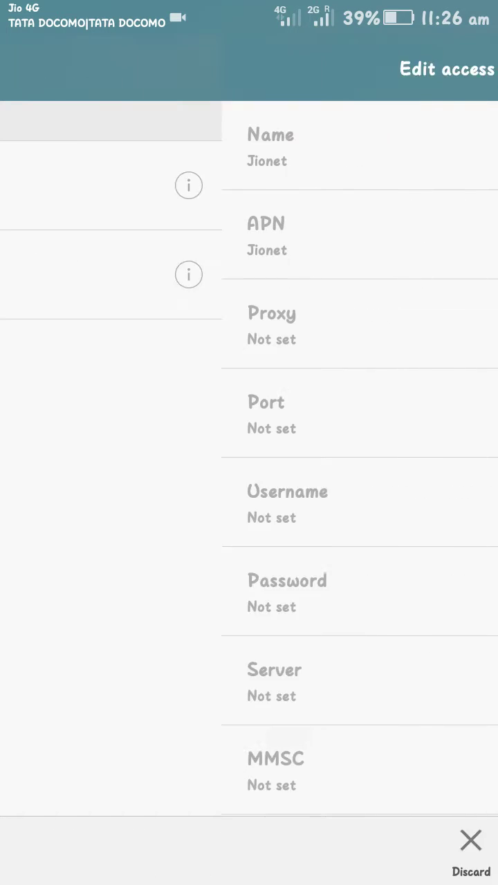
pyautogui.scroll(-10, 249, 456)
pyautogui.press('Escape')
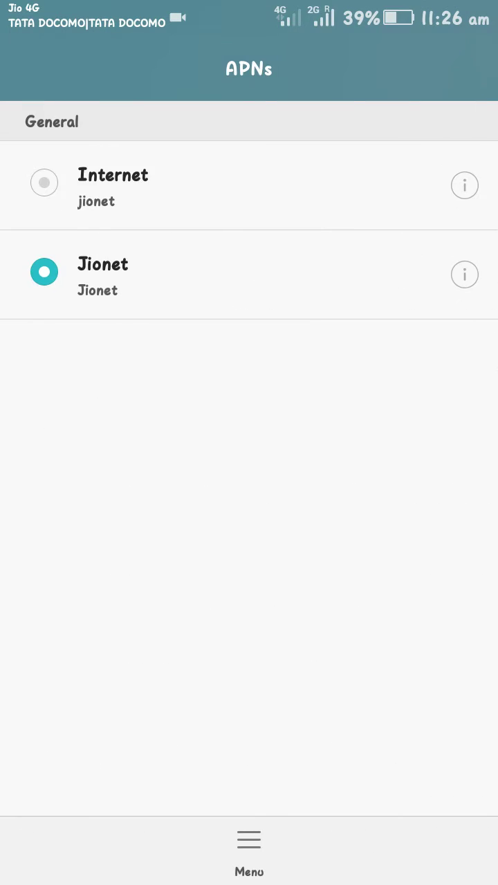
pyautogui.click(249, 850)
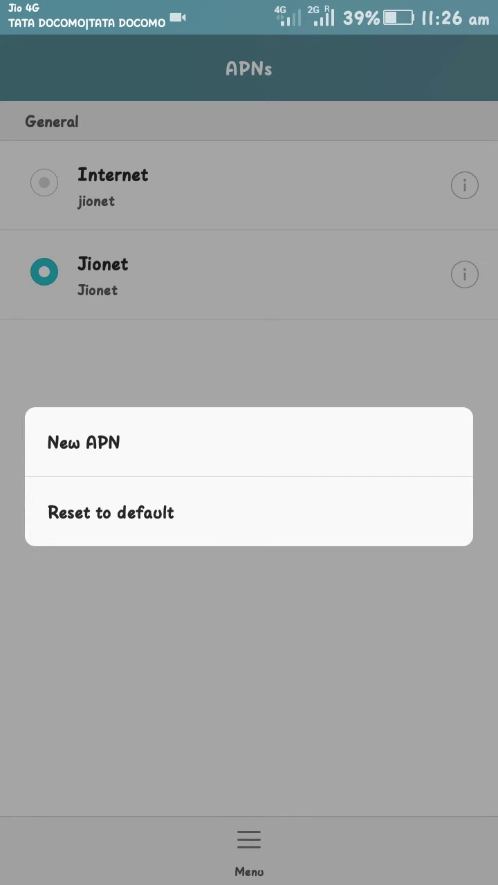
pyautogui.click(83, 443)
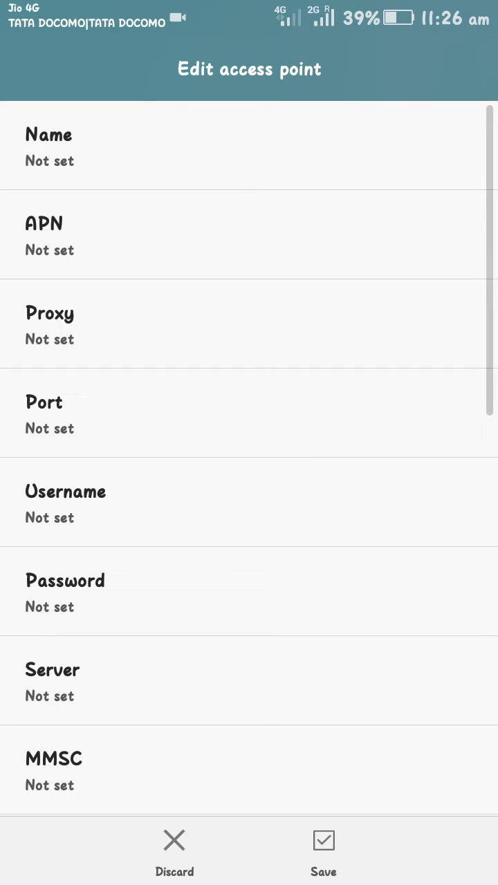
pyautogui.click(69, 145)
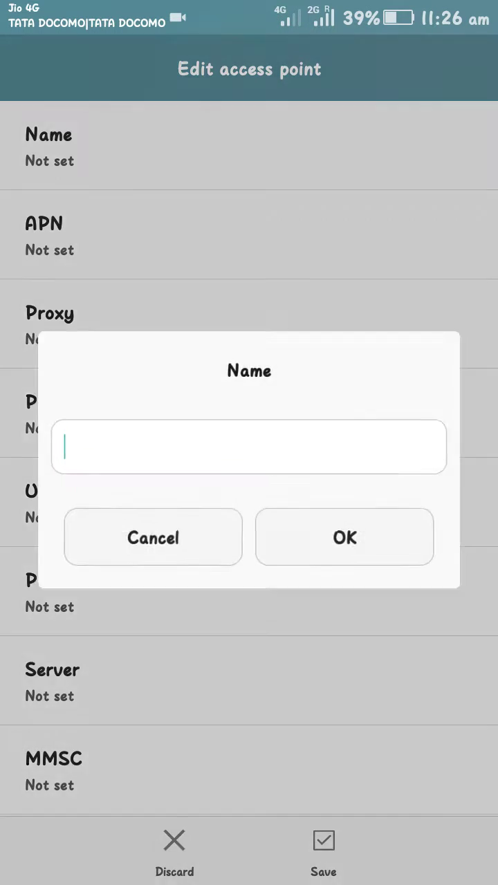
pyautogui.click(145, 391)
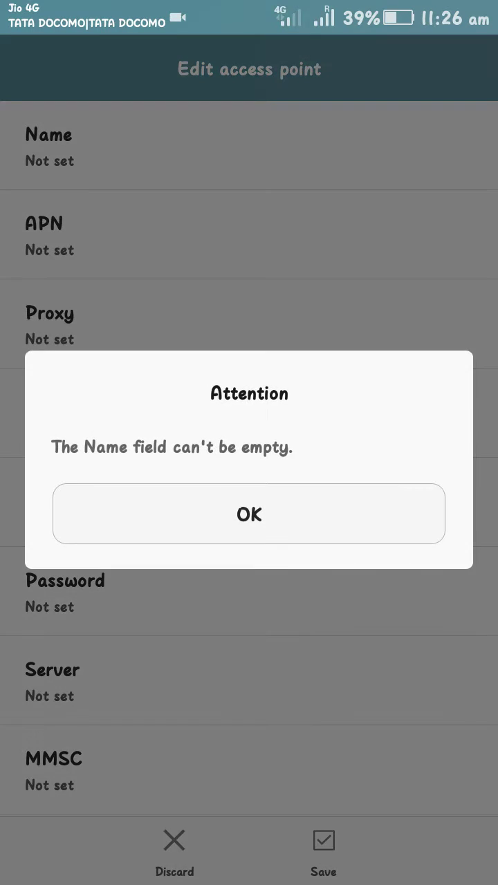
pyautogui.click(249, 513)
pyautogui.click(174, 850)
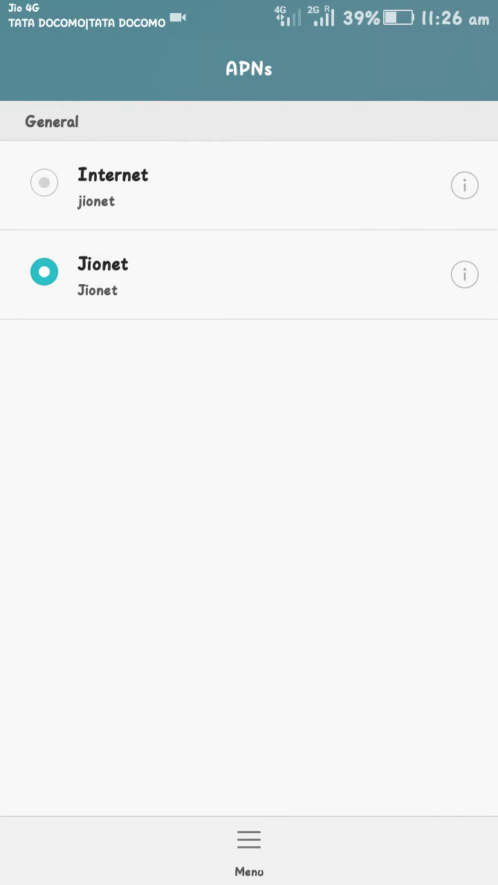
# - Open the Internet APN and confirm name Internet and APN jionet
pyautogui.click(464, 185)
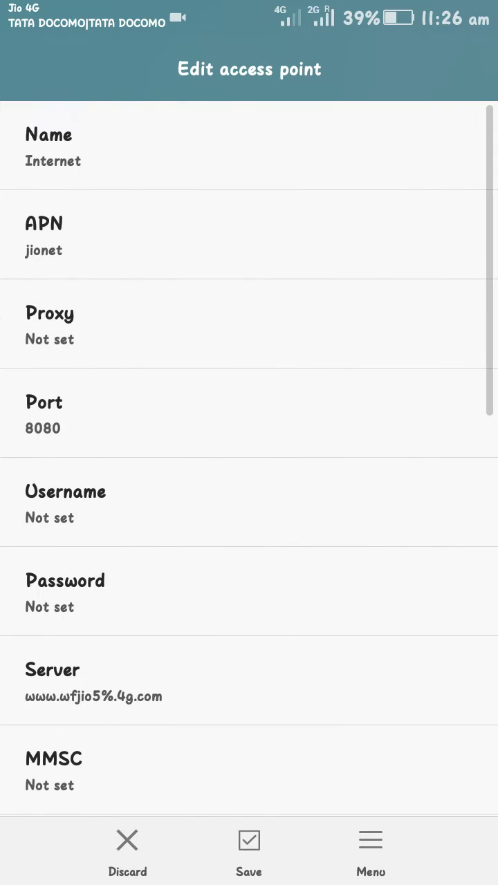
pyautogui.click(249, 145)
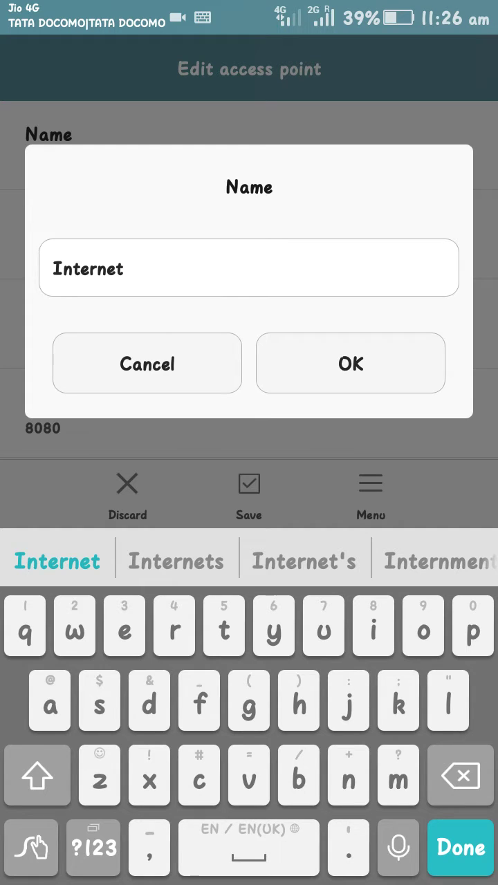
pyautogui.click(350, 363)
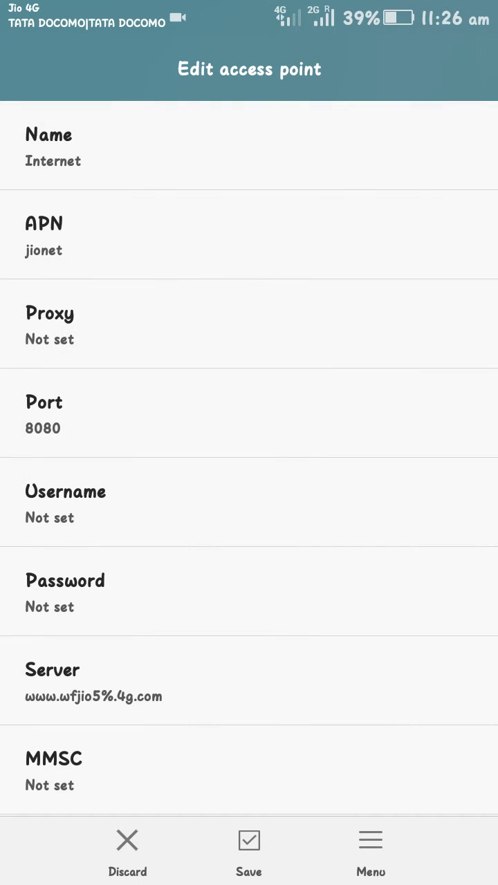
pyautogui.click(249, 236)
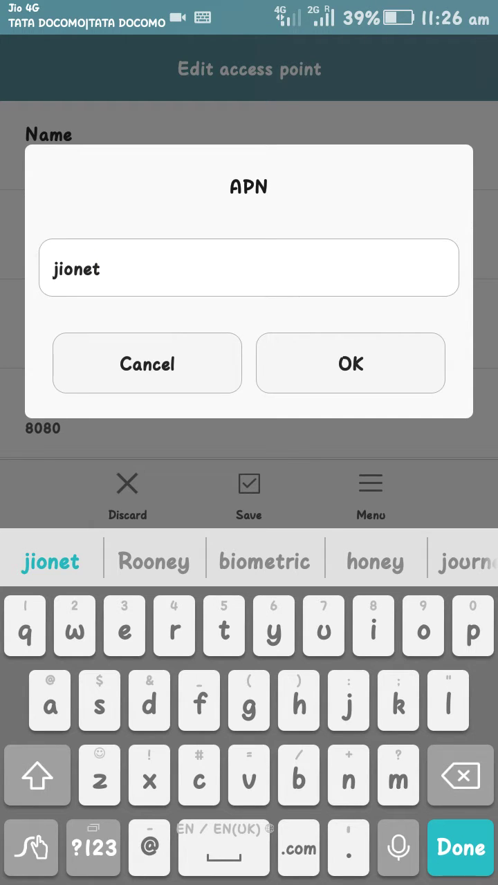
pyautogui.click(351, 363)
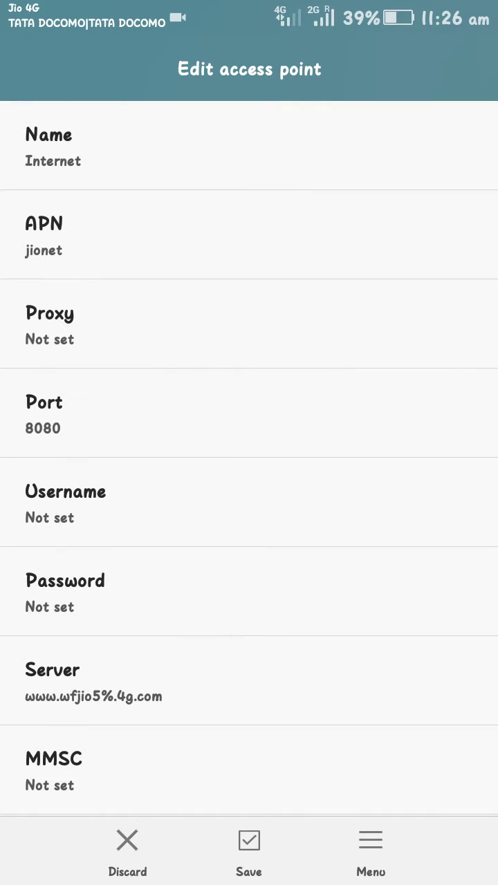
pyautogui.scroll(-1, 249, 456)
pyautogui.click(249, 341)
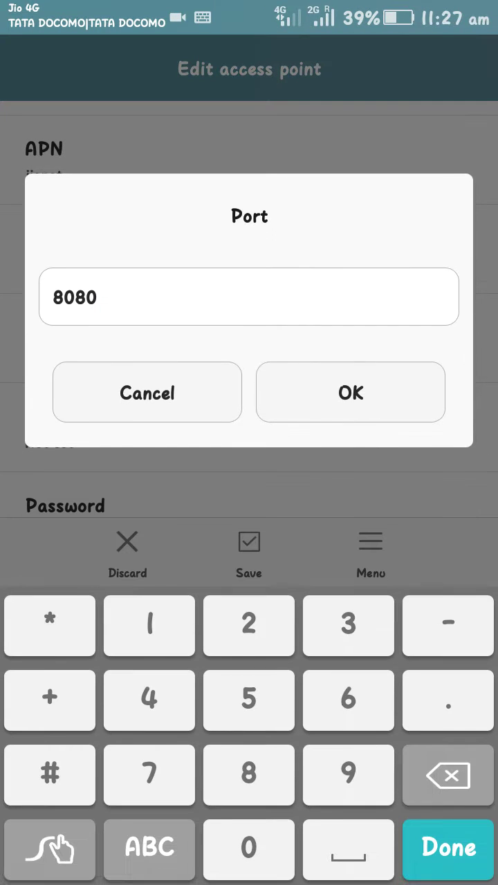
pyautogui.press('BackSpace')
pyautogui.press('BackSpace')
pyautogui.press('BackSpace')
pyautogui.press('BackSpace')
pyautogui.write('80')
pyautogui.write('80')
pyautogui.click(351, 392)
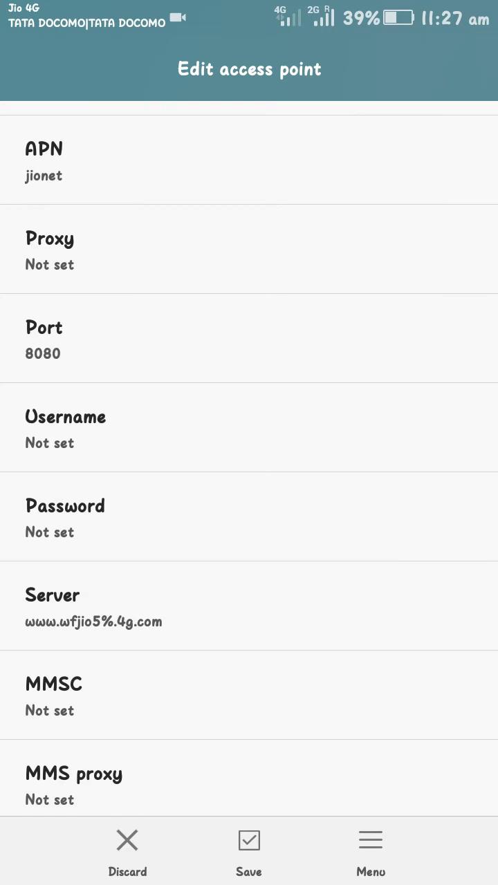
pyautogui.scroll(-2, 249, 457)
pyautogui.scroll(-2, 249, 456)
pyautogui.click(249, 391)
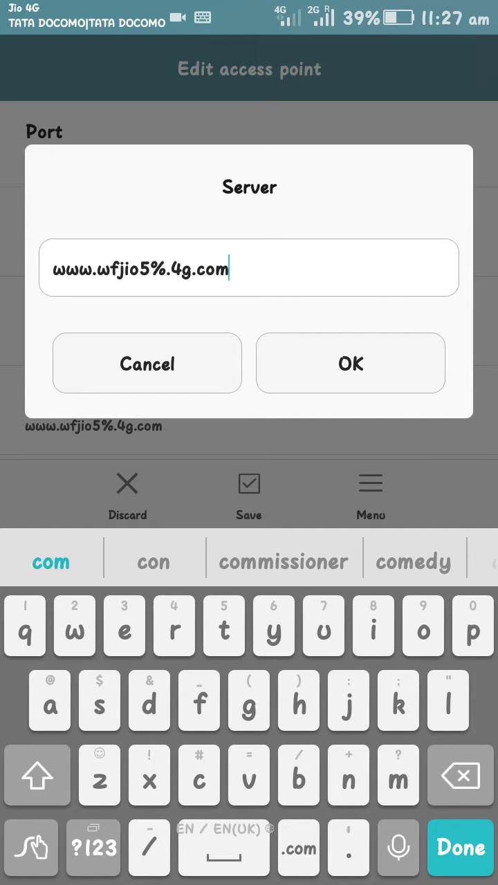
pyautogui.click(351, 363)
# - Keep the access point's authentication type as PAP
pyautogui.scroll(-2, 249, 443)
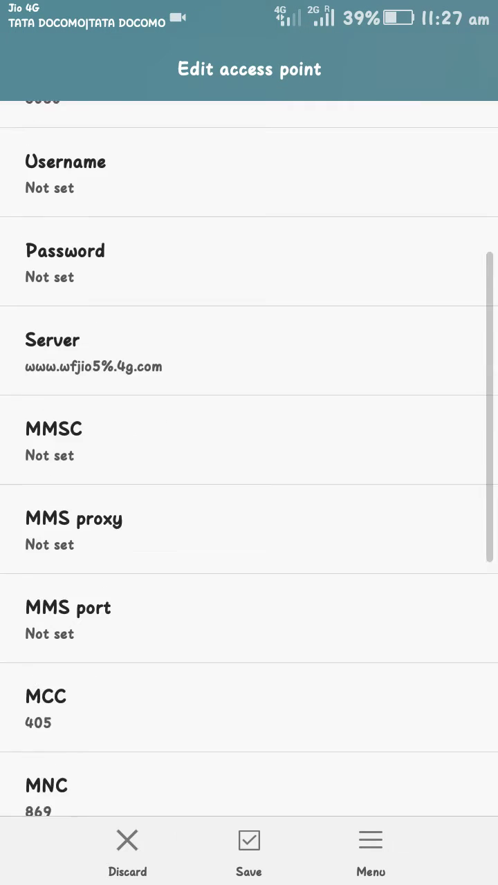
pyautogui.scroll(-2, 249, 456)
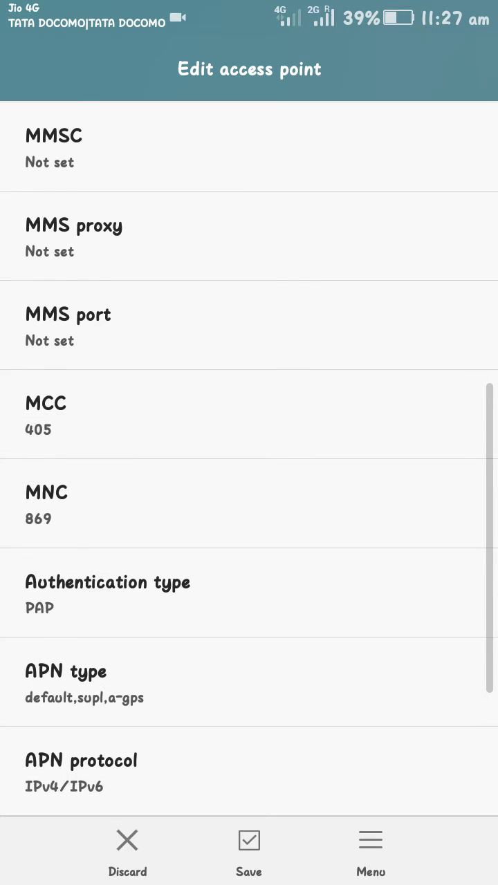
pyautogui.scroll(-2, 248, 457)
pyautogui.click(107, 487)
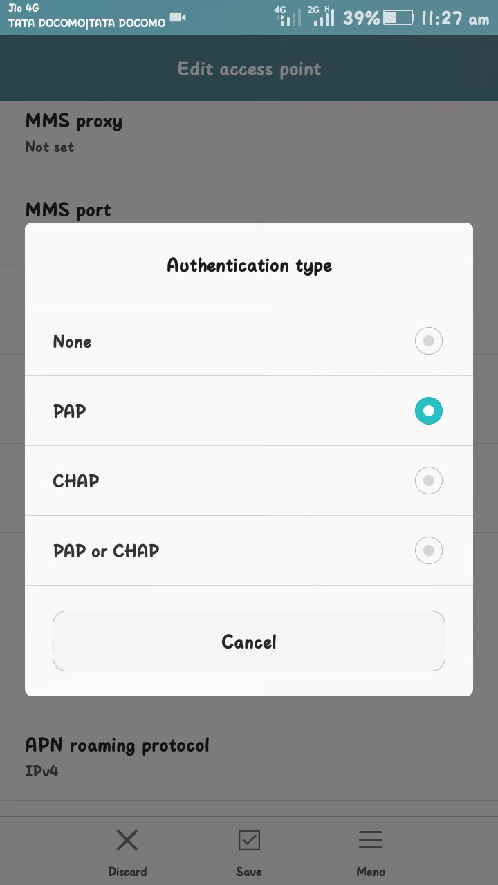
pyautogui.click(69, 411)
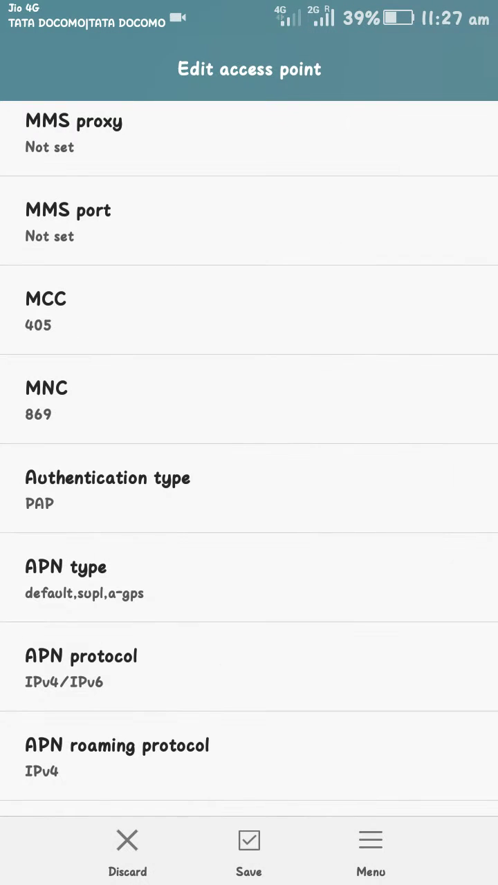
# - Set the bearer back to LTE after briefly choosing Unspecified
pyautogui.scroll(-1, 249, 484)
pyautogui.scroll(-2, 249, 456)
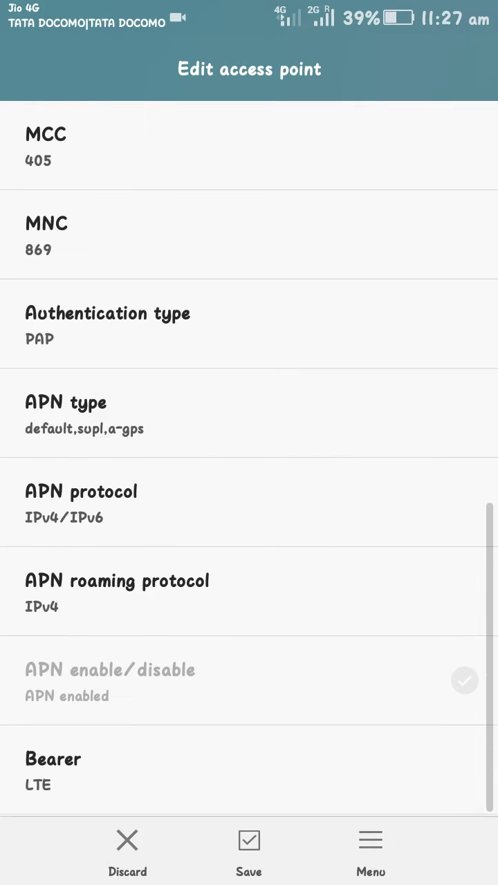
pyautogui.click(69, 771)
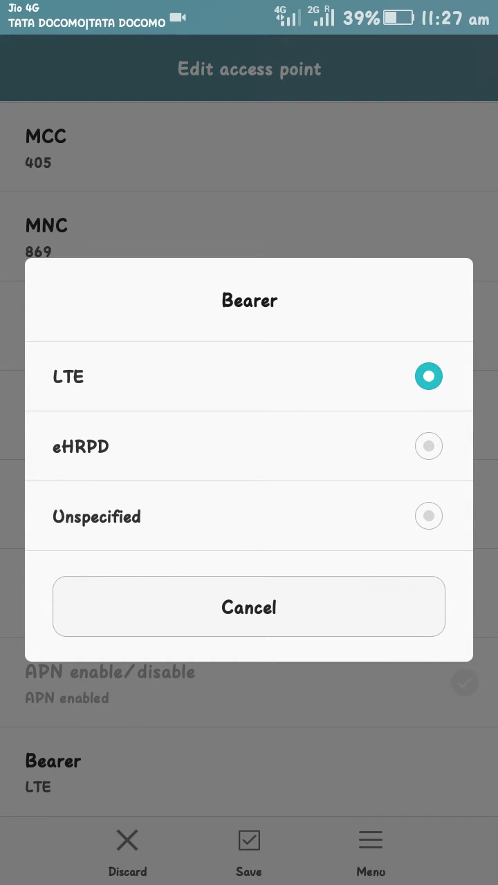
pyautogui.click(97, 516)
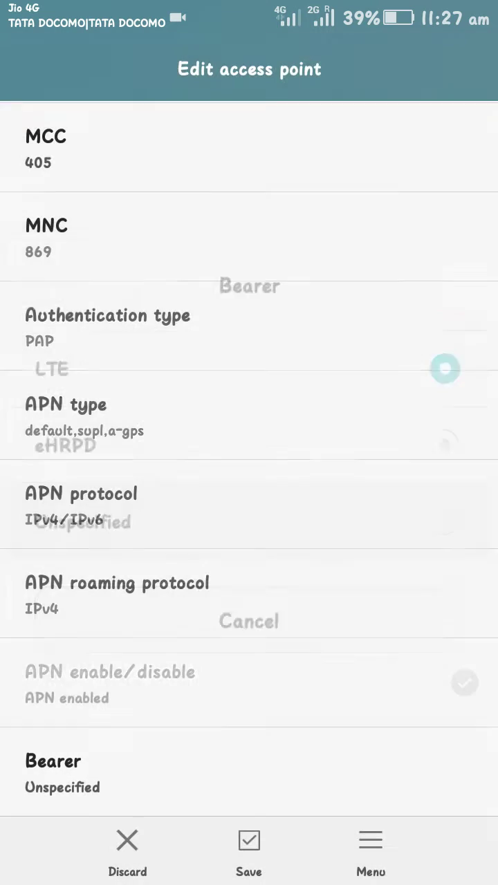
pyautogui.click(69, 771)
pyautogui.click(69, 377)
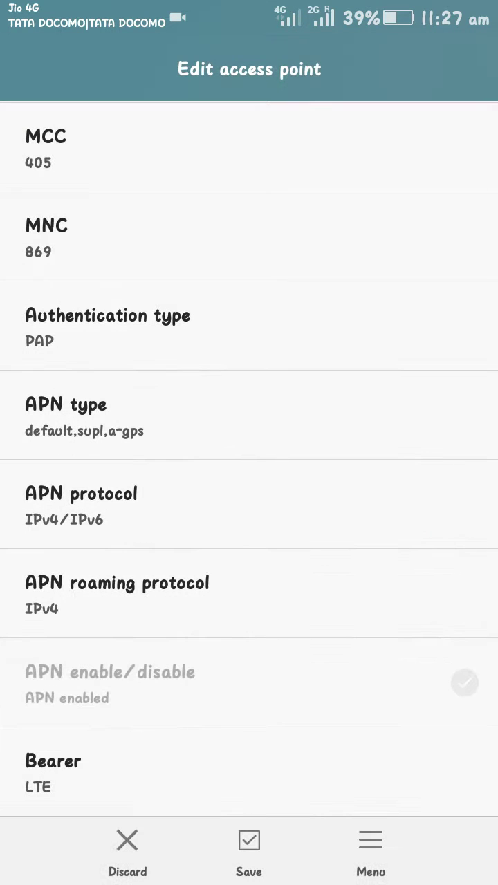
pyautogui.scroll(1, 249, 456)
pyautogui.scroll(1, 249, 456)
pyautogui.scroll(1, 249, 456)
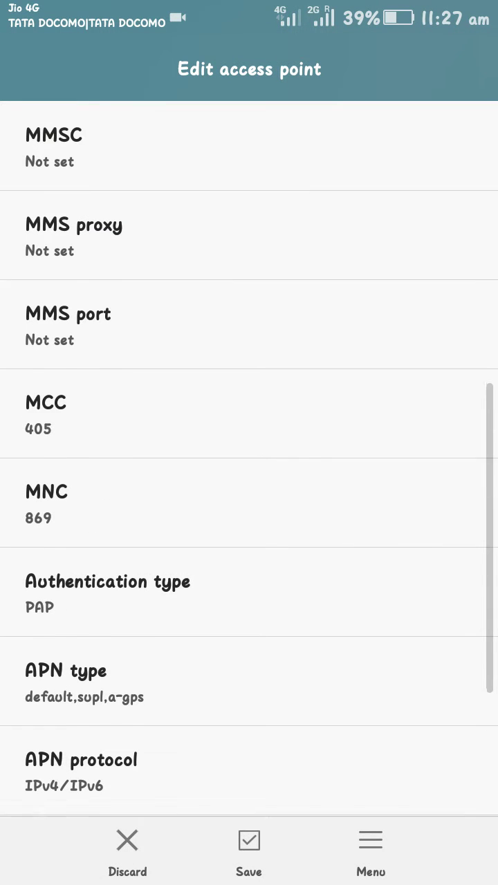
pyautogui.click(83, 686)
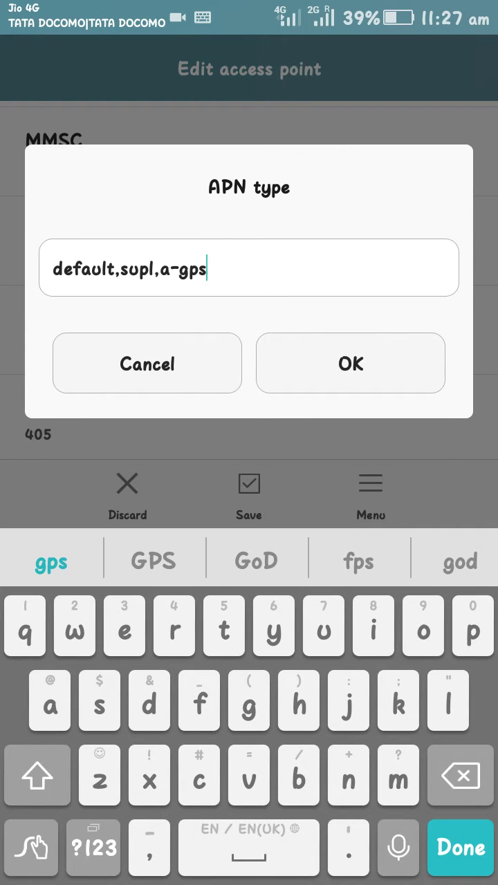
# - Correct the APN type to 'default,supl,a-gps' and confirm it
pyautogui.click(461, 776)
pyautogui.press('BackSpace')
pyautogui.press('BackSpace')
pyautogui.press('BackSpace')
pyautogui.press('BackSpace')
pyautogui.press('BackSpace')
pyautogui.press('BackSpace')
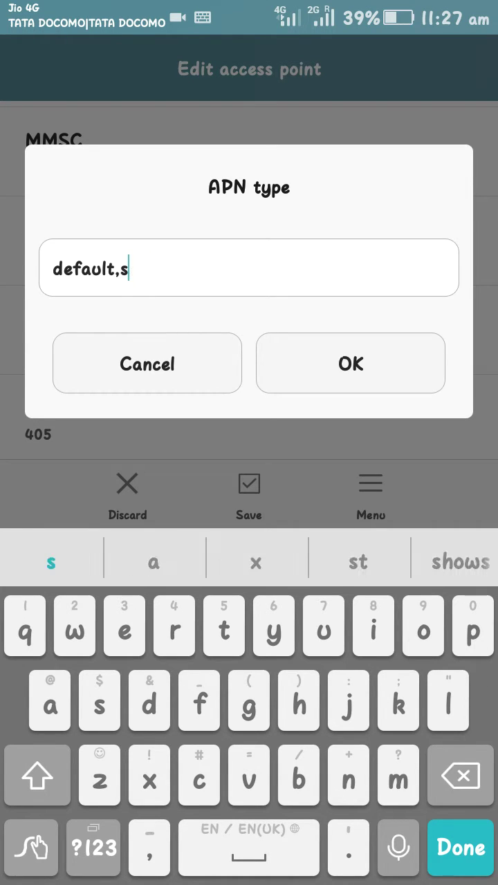
pyautogui.press('BackSpace')
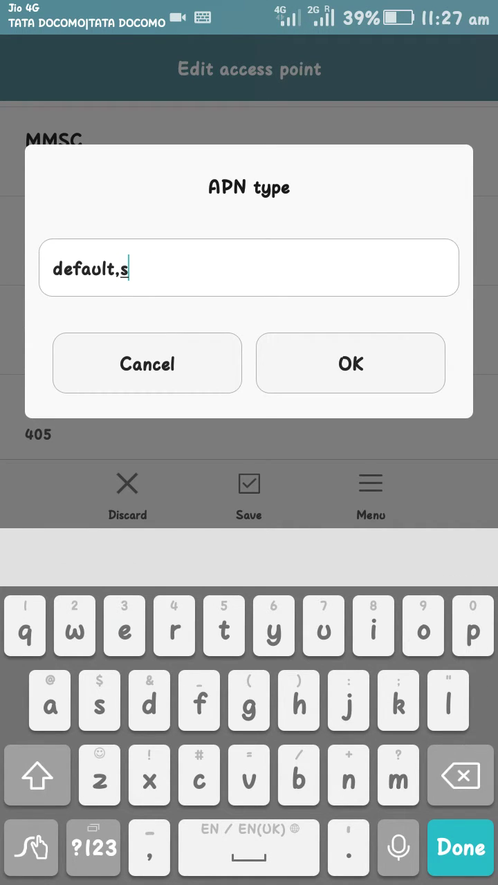
pyautogui.write('upl')
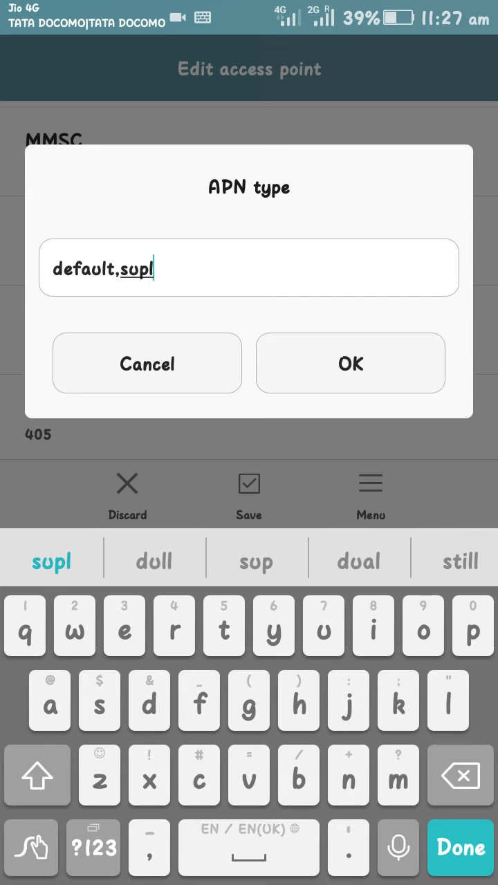
pyautogui.write(',a')
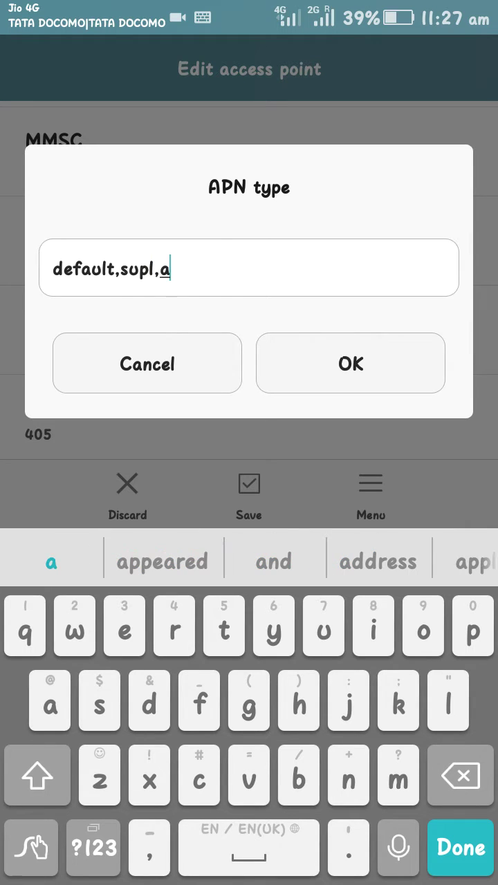
pyautogui.write('-g')
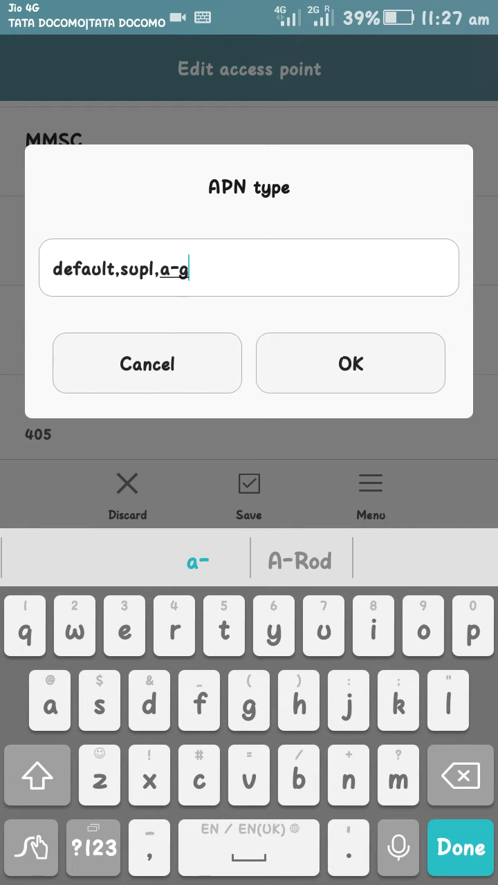
pyautogui.write('ps')
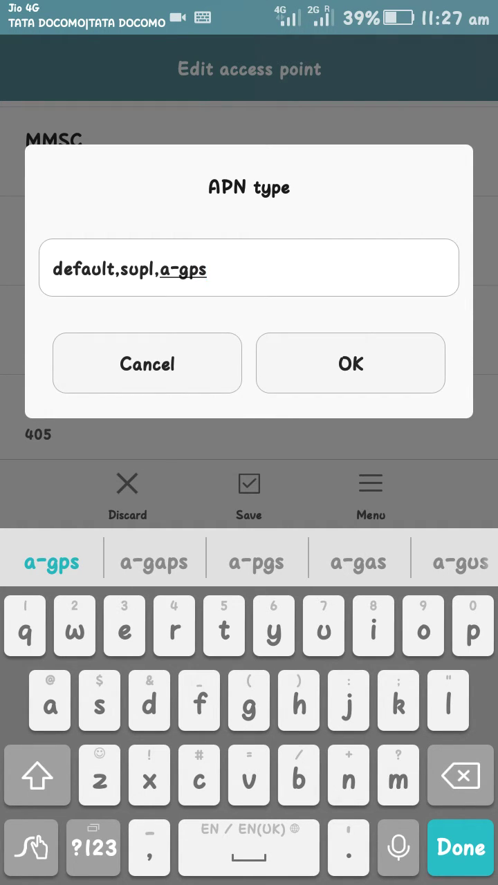
pyautogui.click(351, 363)
pyautogui.scroll(-3, 249, 456)
# - Leave the APN protocol unchanged at IPv4/IPv6
pyautogui.scroll(10, 249, 457)
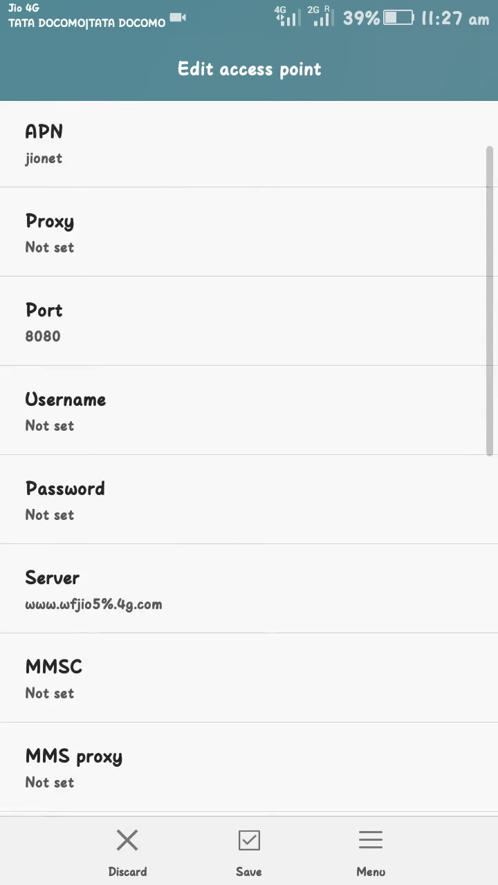
pyautogui.scroll(-10, 249, 457)
pyautogui.scroll(10, 249, 456)
pyautogui.scroll(-2, 249, 456)
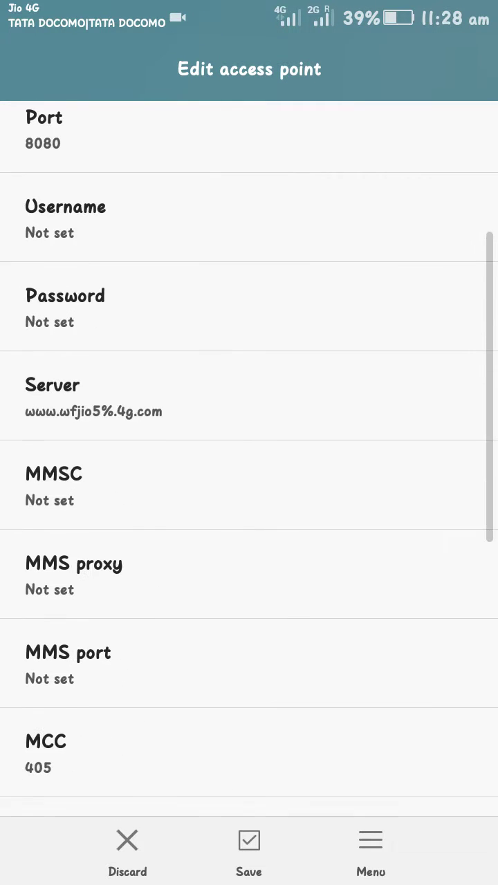
pyautogui.scroll(-5, 249, 456)
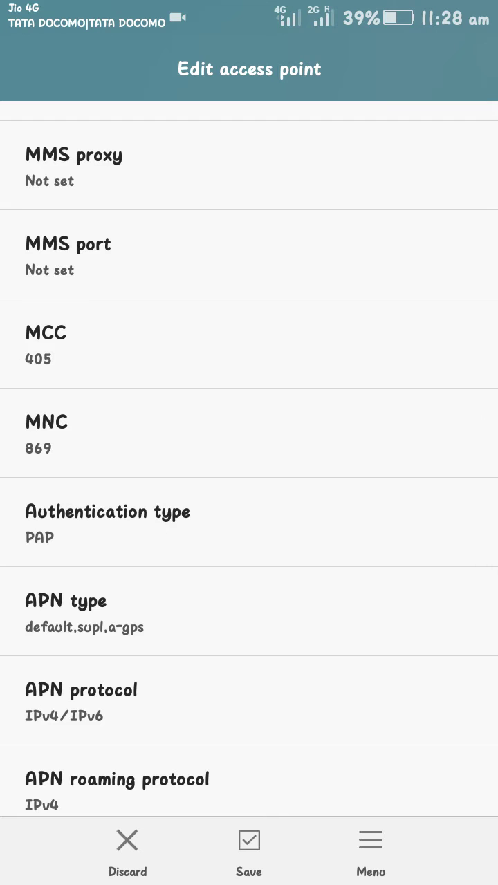
pyautogui.scroll(-2, 249, 456)
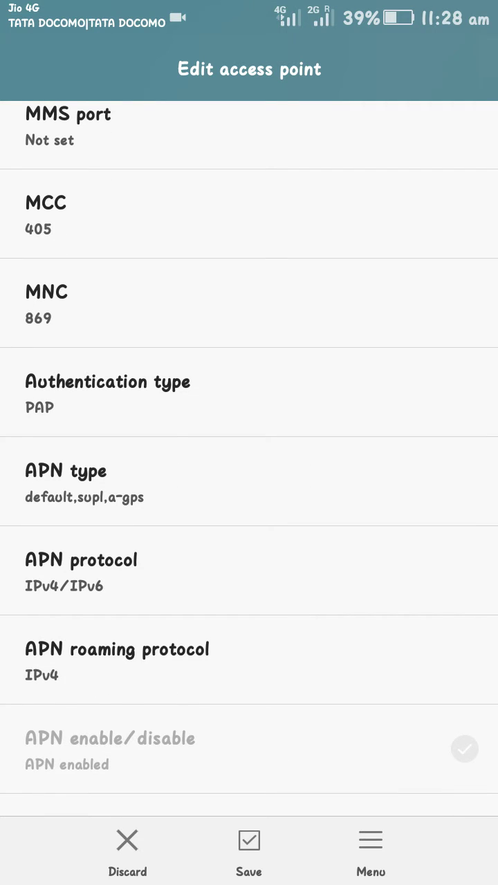
pyautogui.scroll(-2, 249, 456)
pyautogui.click(249, 508)
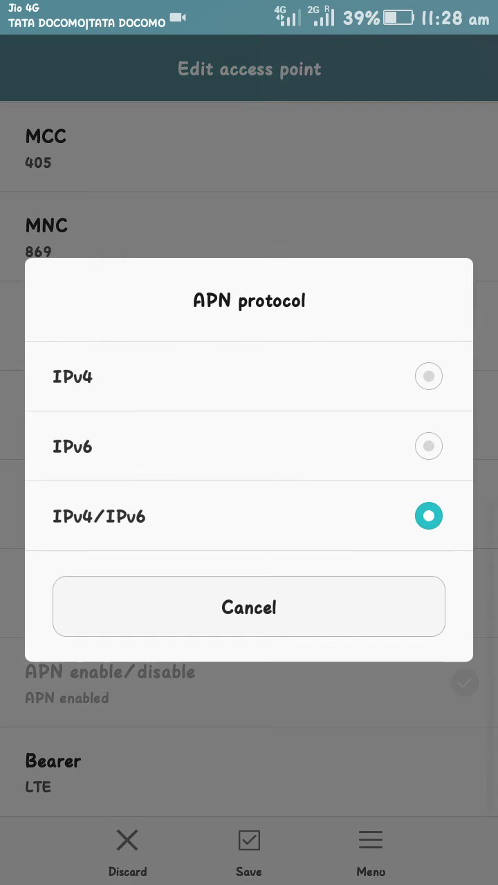
pyautogui.click(249, 606)
# - Keep the roaming protocol as IPv4 and save the Internet access point
pyautogui.scroll(-2, 248, 457)
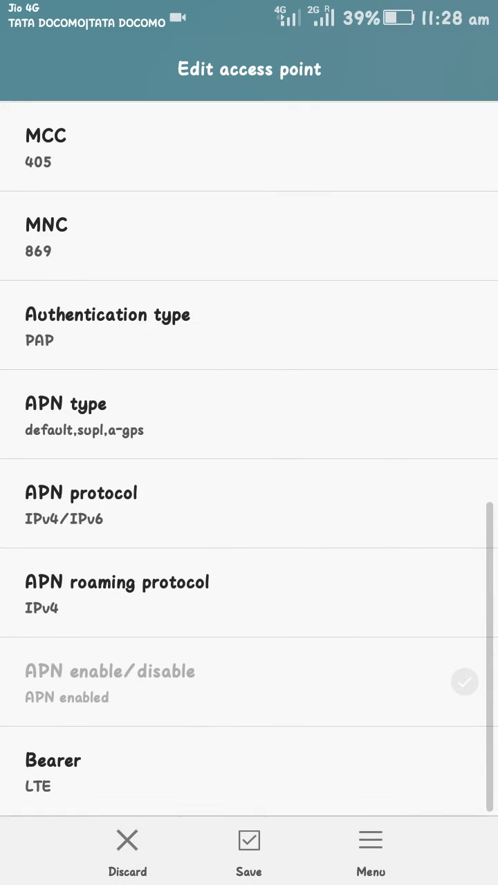
pyautogui.click(249, 593)
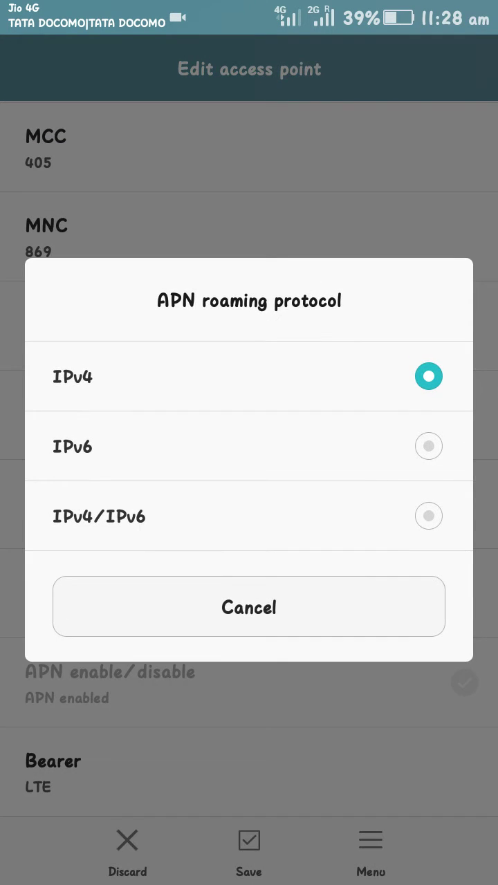
pyautogui.click(249, 606)
pyautogui.scroll(10, 249, 456)
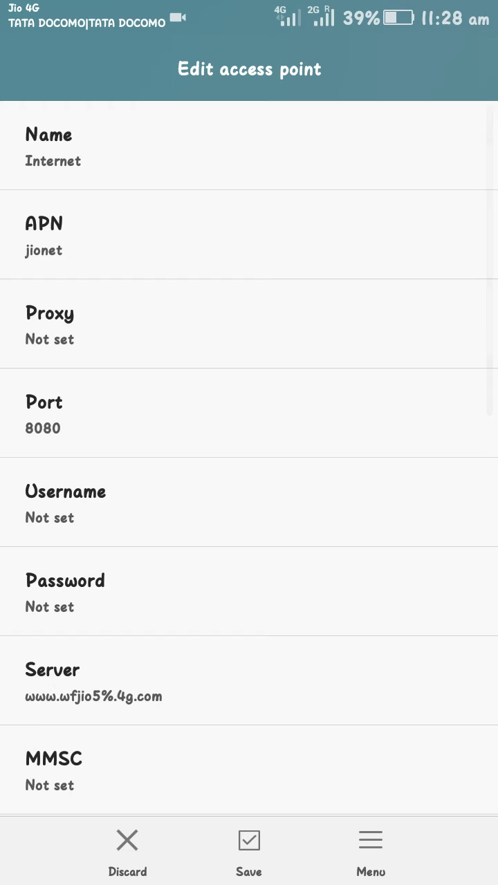
pyautogui.press('Escape')
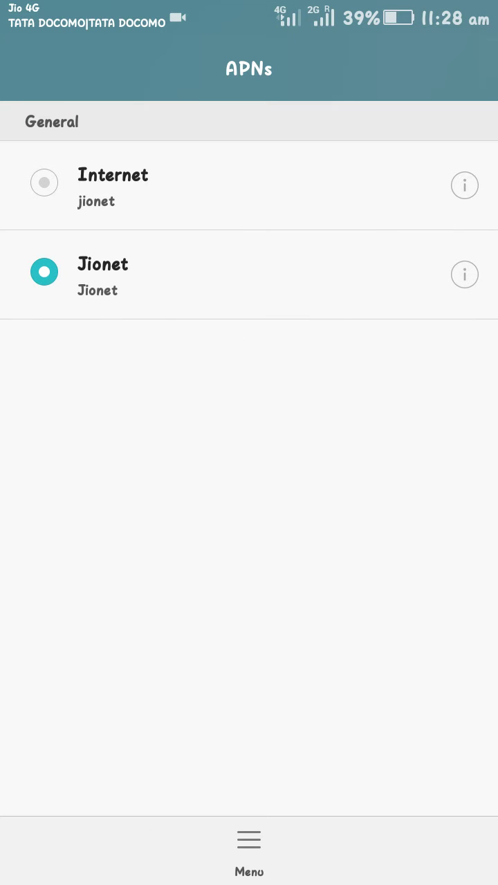
# - Select Internet as the active APN instead of Jionet, then return home
pyautogui.click(44, 183)
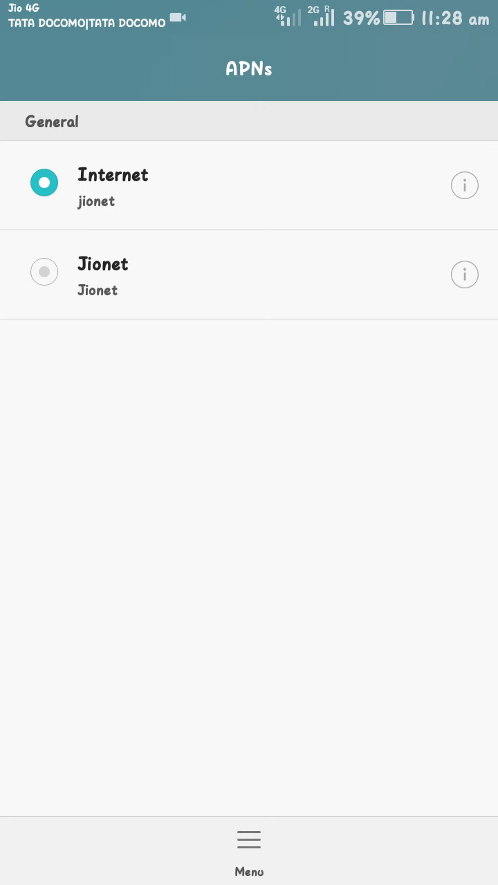
pyautogui.click(465, 186)
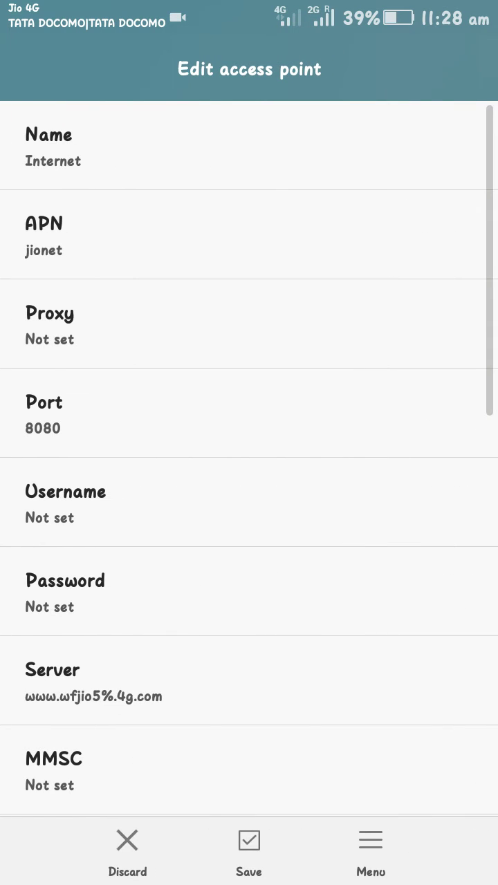
pyautogui.press('Escape')
pyautogui.press('Escape')
pyautogui.press('Escape')
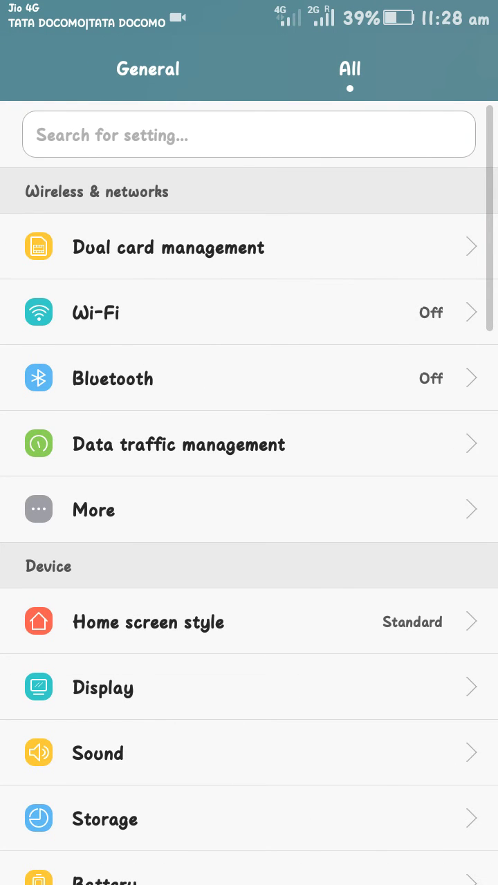
pyautogui.press('Home')
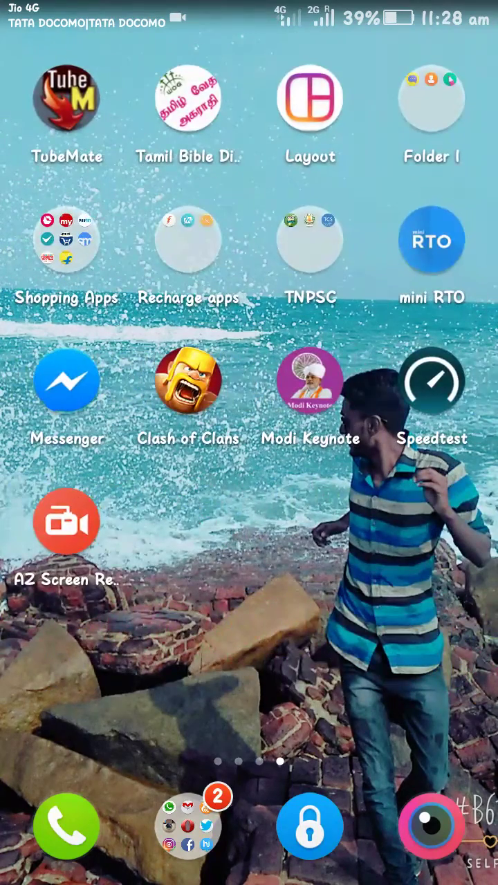
# - Rerun Speedtest (83 ms ping, 3.69 down, 2.19 up Mbps) and view the three-test history
pyautogui.hotkey('alt', 'Tab')
pyautogui.press('Escape')
pyautogui.click(430, 380)
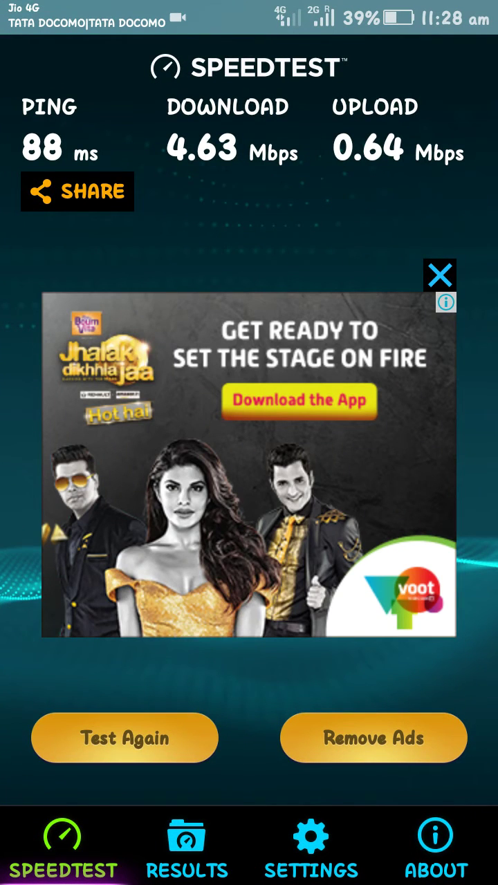
pyautogui.click(125, 738)
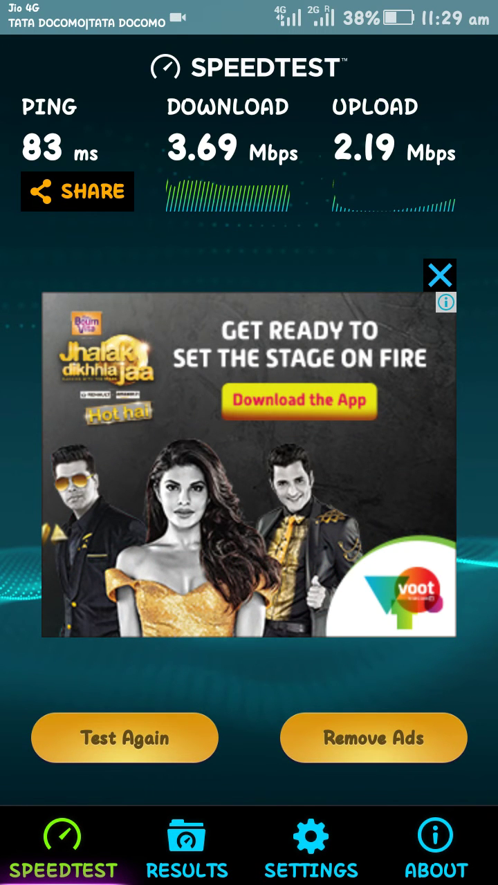
pyautogui.click(187, 850)
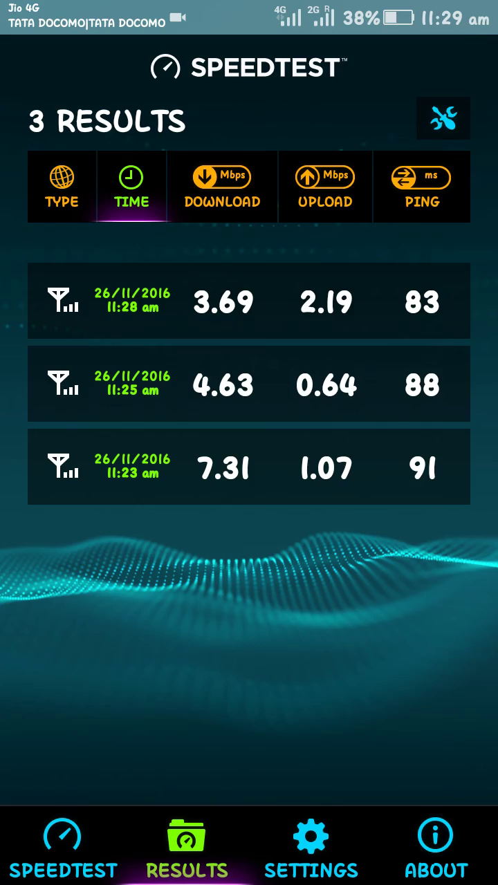
# - Leave Speedtest and swipe to the home page showing Gallery, YouTube and Jio4GVoice
pyautogui.press('Home')
pyautogui.moveTo(415, 443); pyautogui.dragTo(83, 442)
pyautogui.moveTo(415, 442)
pyautogui.mouseDown()
pyautogui.moveTo(83, 442)
pyautogui.moveTo(415, 443)
pyautogui.mouseUp()
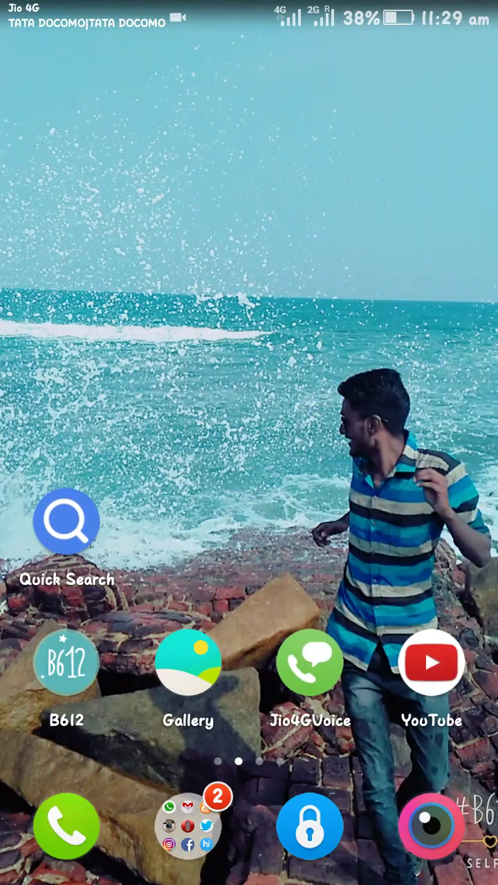
pyautogui.moveTo(83, 442)
pyautogui.mouseDown()
pyautogui.moveTo(415, 442)
pyautogui.moveTo(83, 443)
pyautogui.mouseUp()
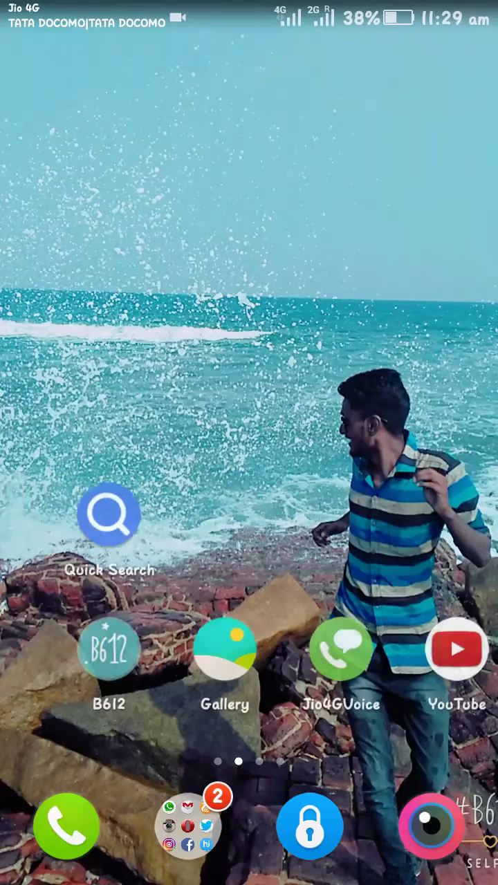
pyautogui.moveTo(415, 443); pyautogui.dragTo(83, 442)
pyautogui.moveTo(415, 443)
pyautogui.mouseDown()
pyautogui.moveTo(83, 443)
pyautogui.moveTo(415, 443)
pyautogui.mouseUp()
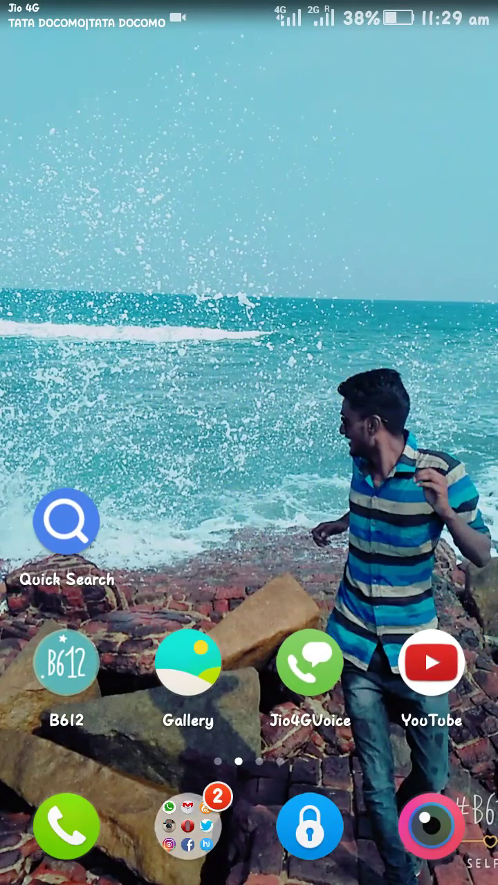